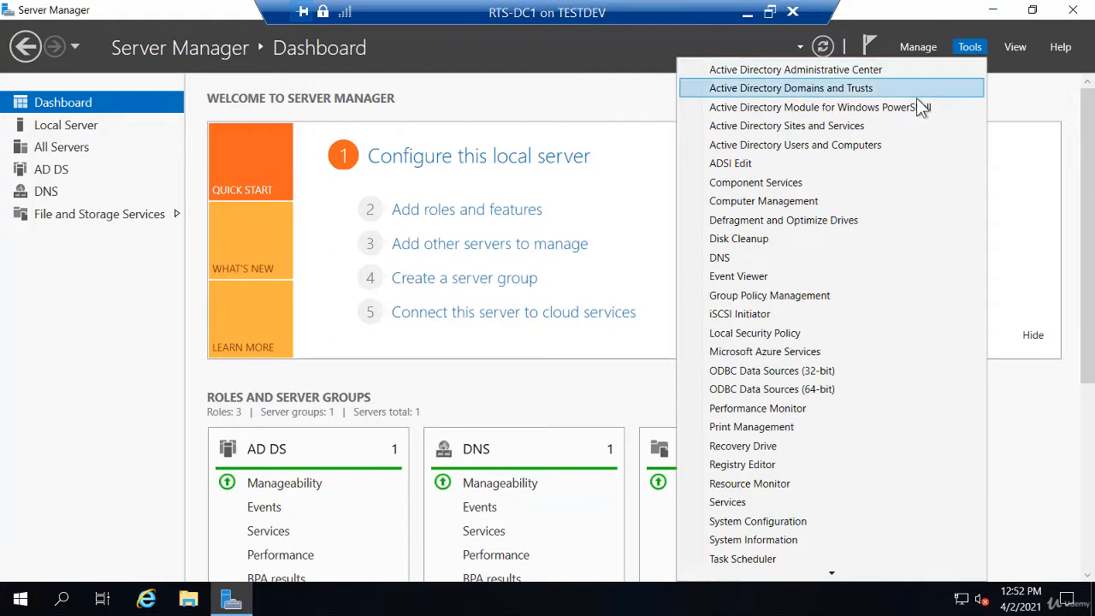
Open Active Directory Users and Computers from Server Manager's Tools menu
click(889, 147)
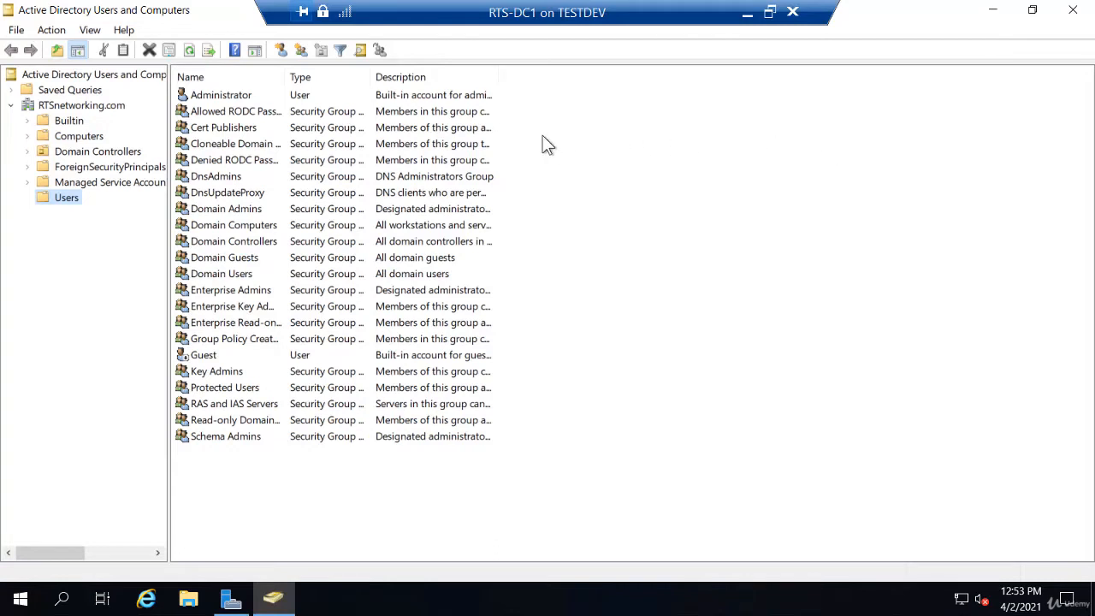
Browse the Computers and Domain Controllers containers, then return to the Users container
click(84, 138)
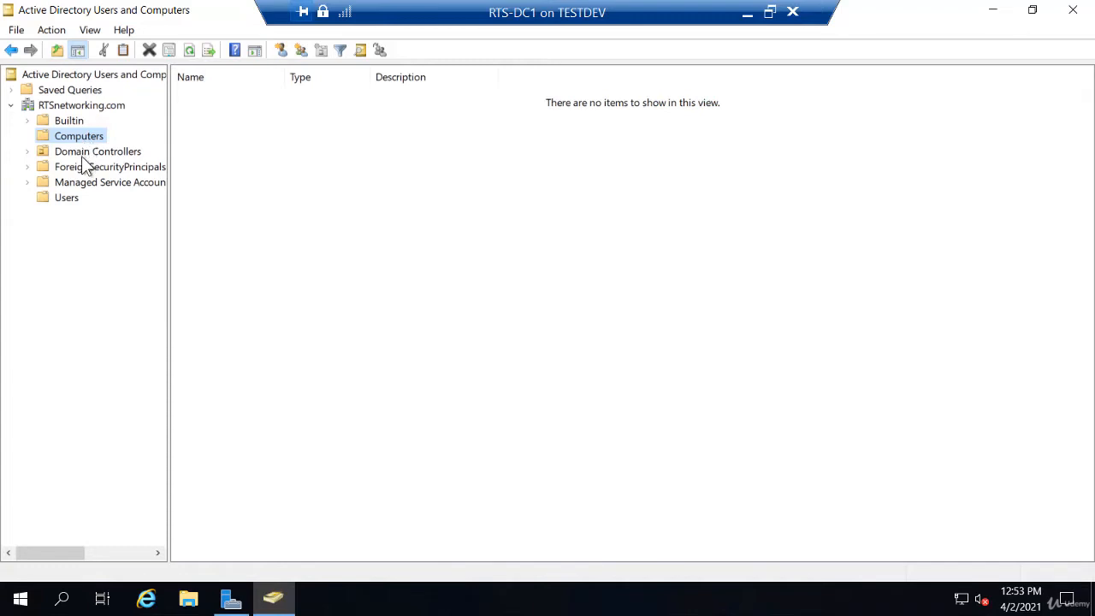
click(82, 154)
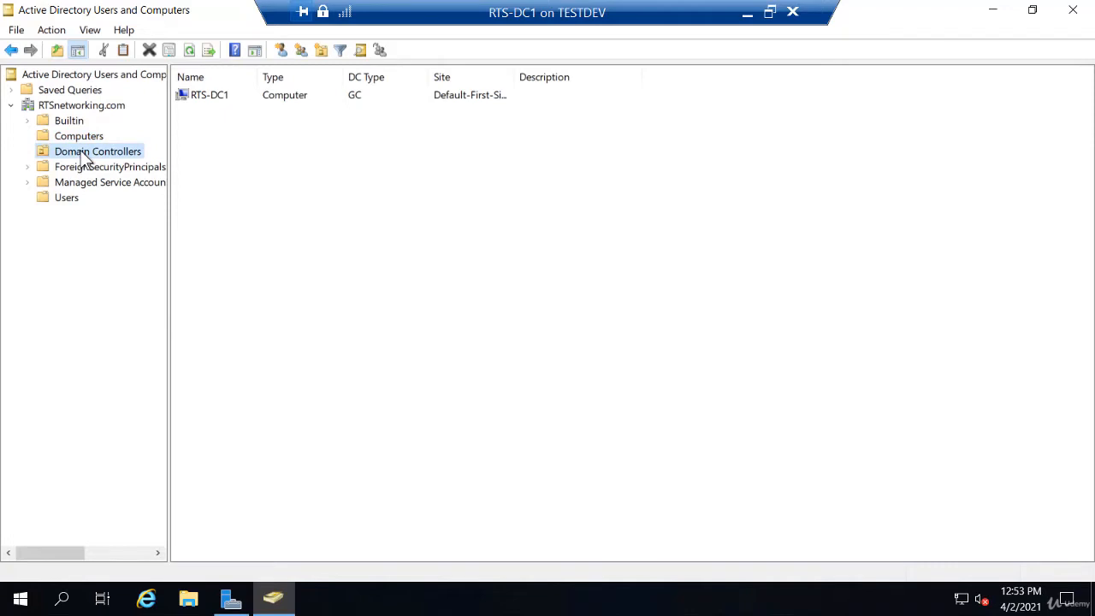
click(65, 198)
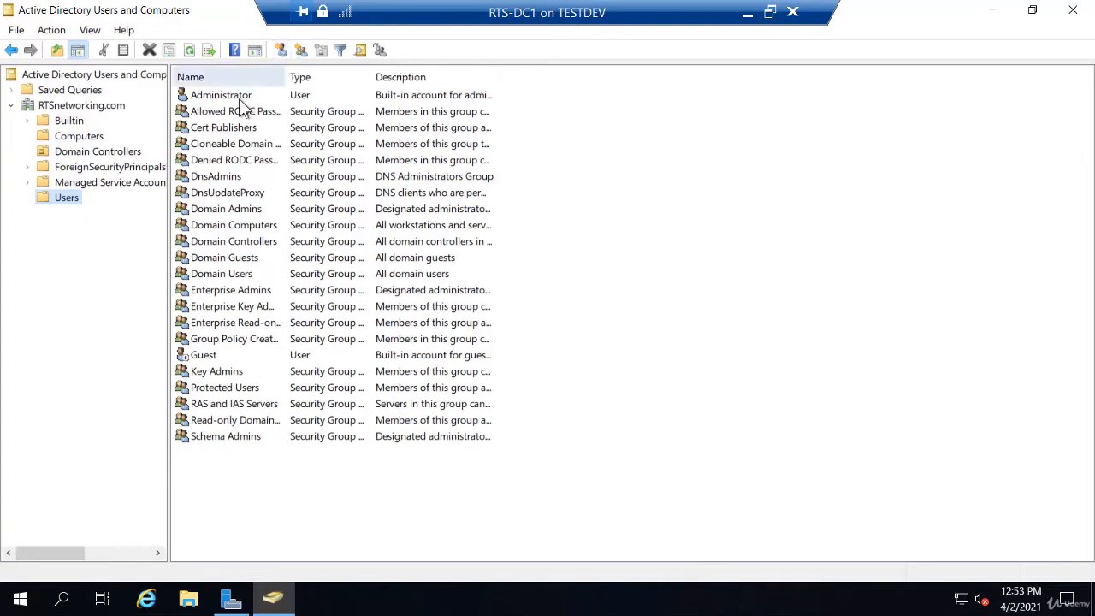
Start a new user in Users with the person's first name, last name and logon name
right_click(65, 202)
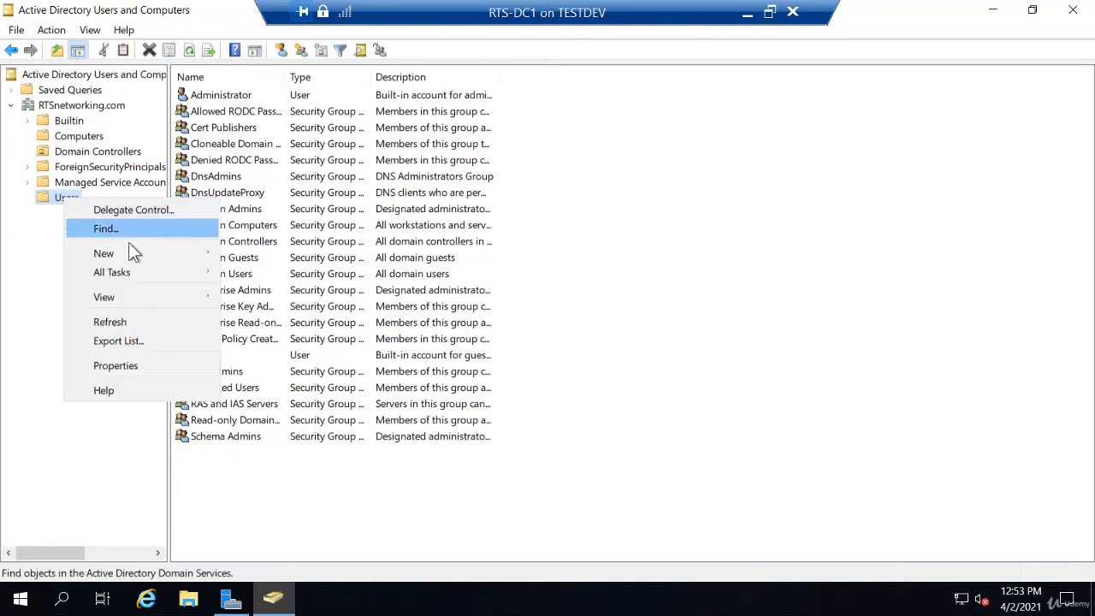
mouse_move(137, 255)
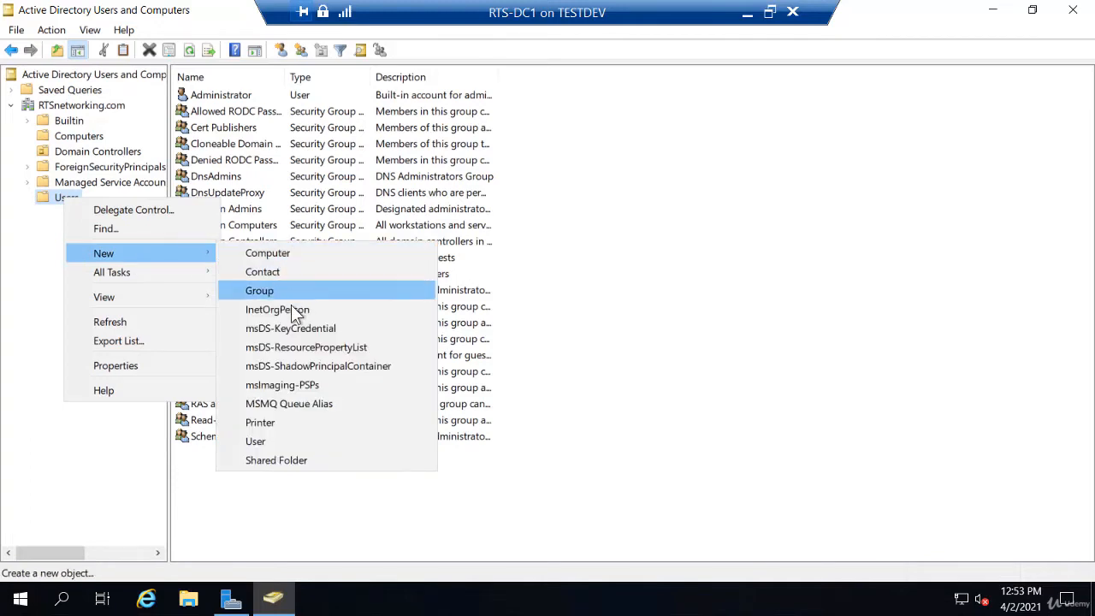
click(286, 443)
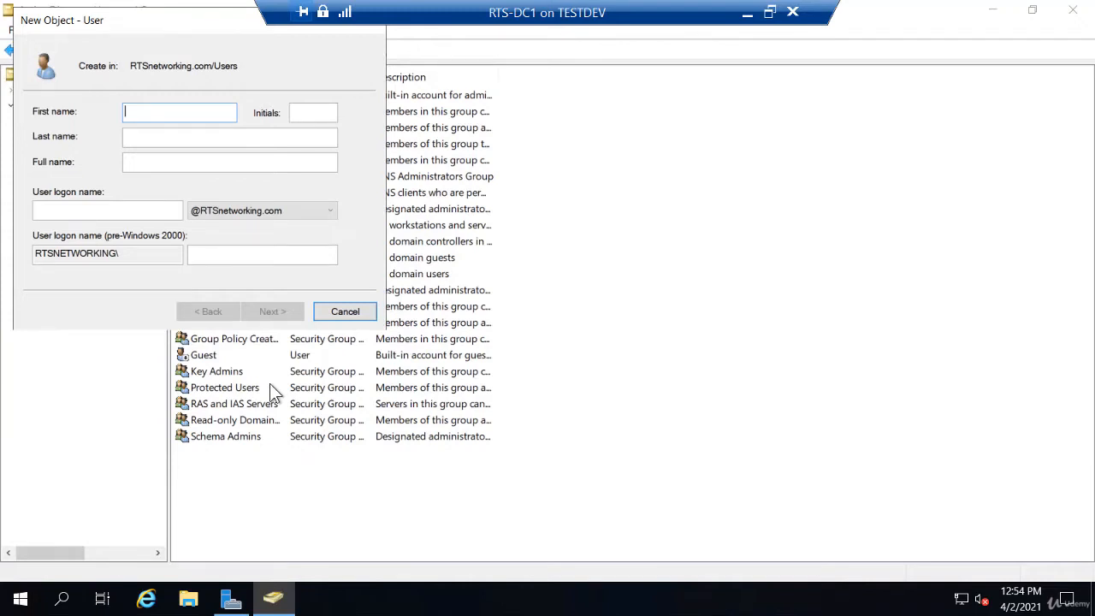
text(Bob)
key(Tab)
text(Ross)
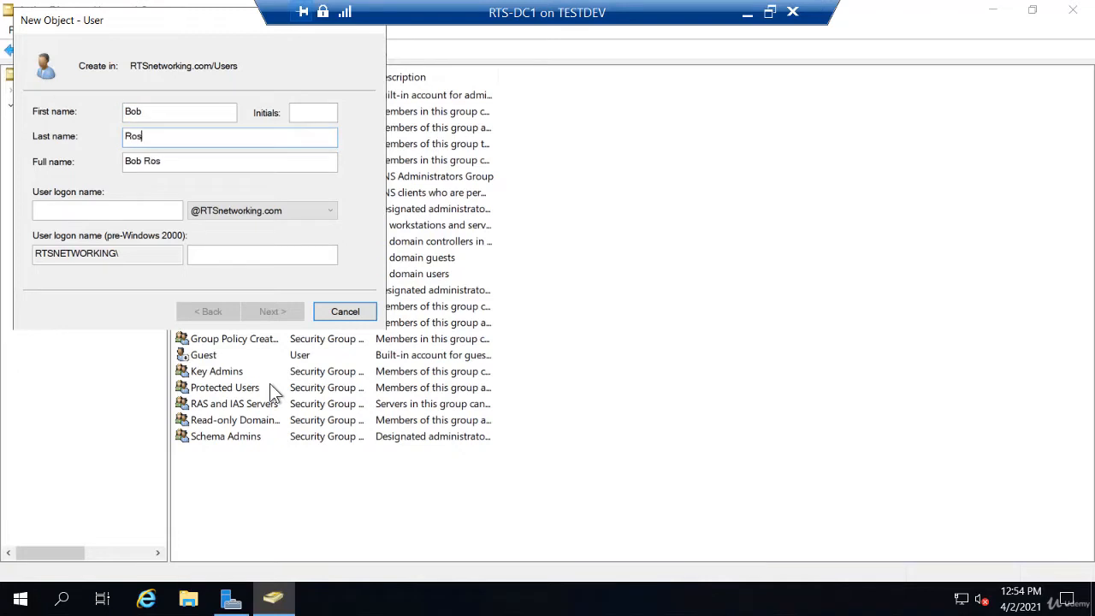
key(Tab)
key(Tab)
text(BRoss)
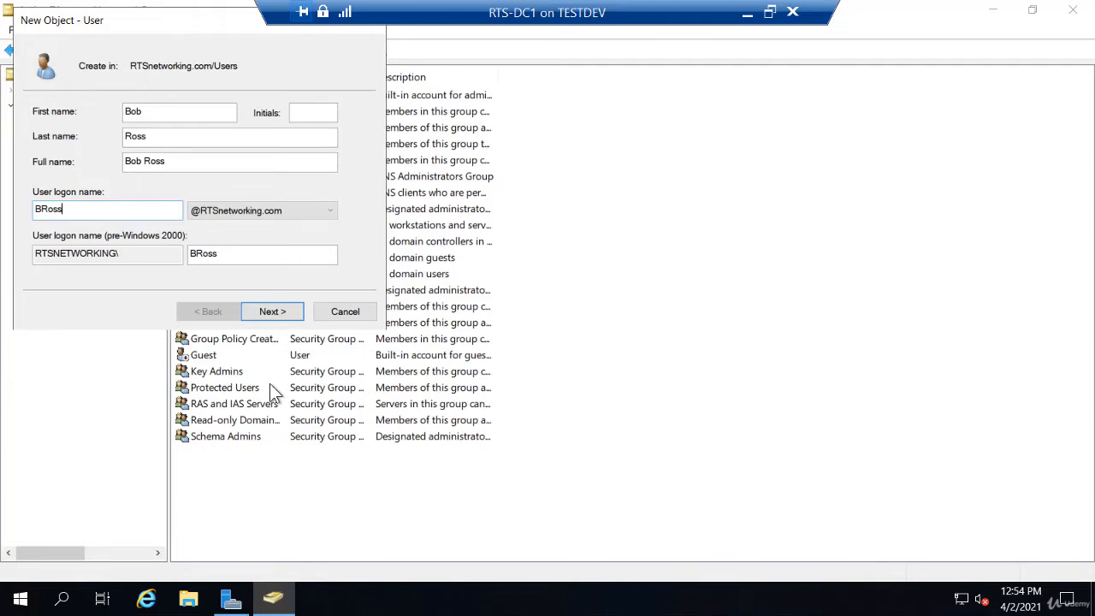
click(280, 310)
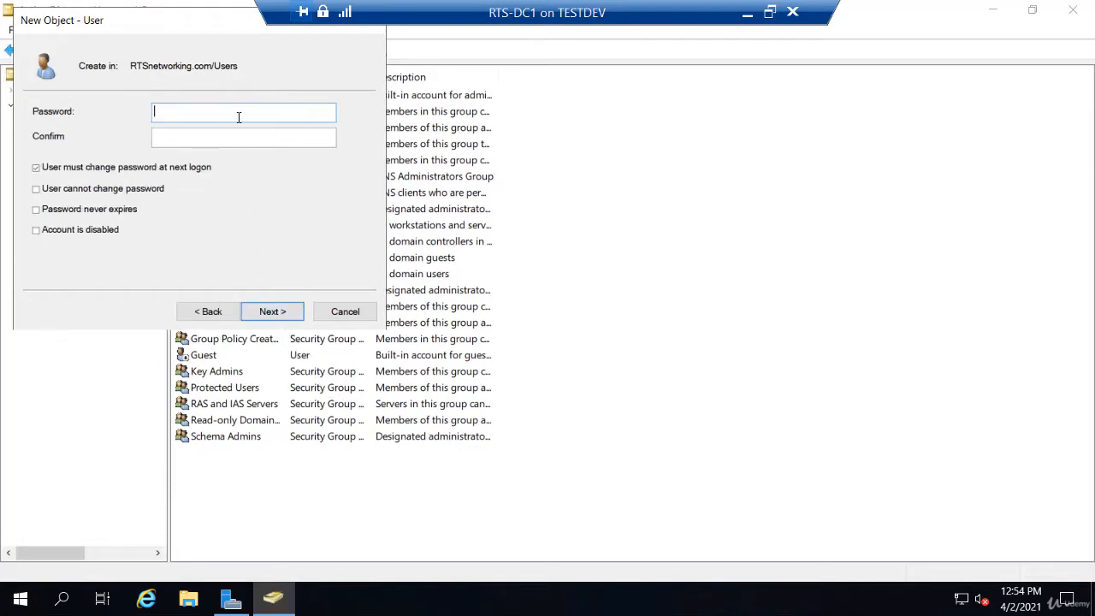
Enter and confirm the account password and untick 'User must change password at next logon'
text(Pa$$w0rd)
key(Tab)
text(Pa$$w0rd)
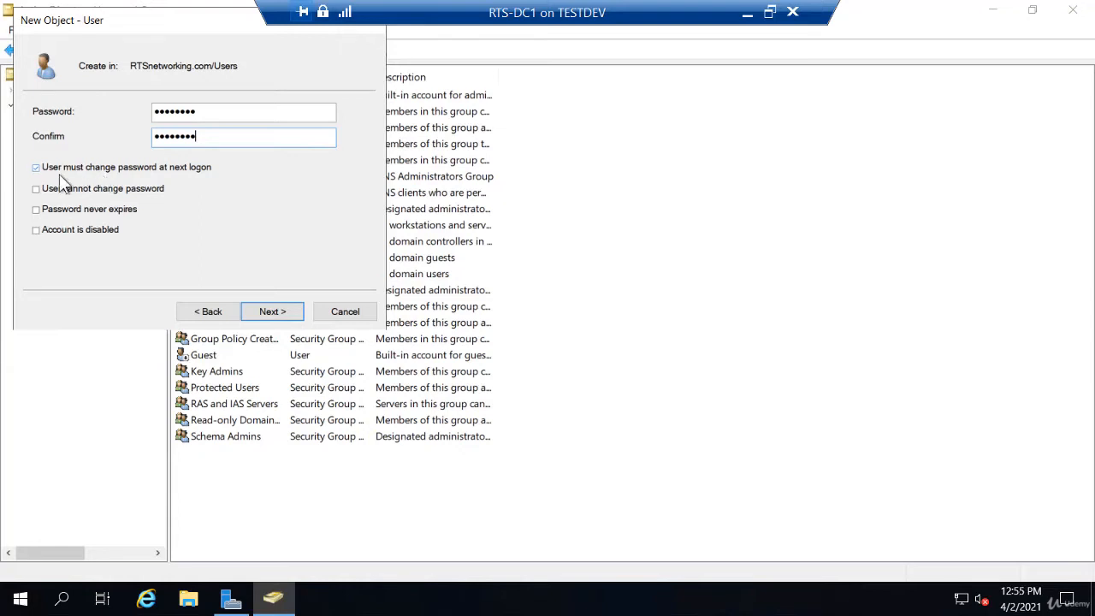
click(36, 169)
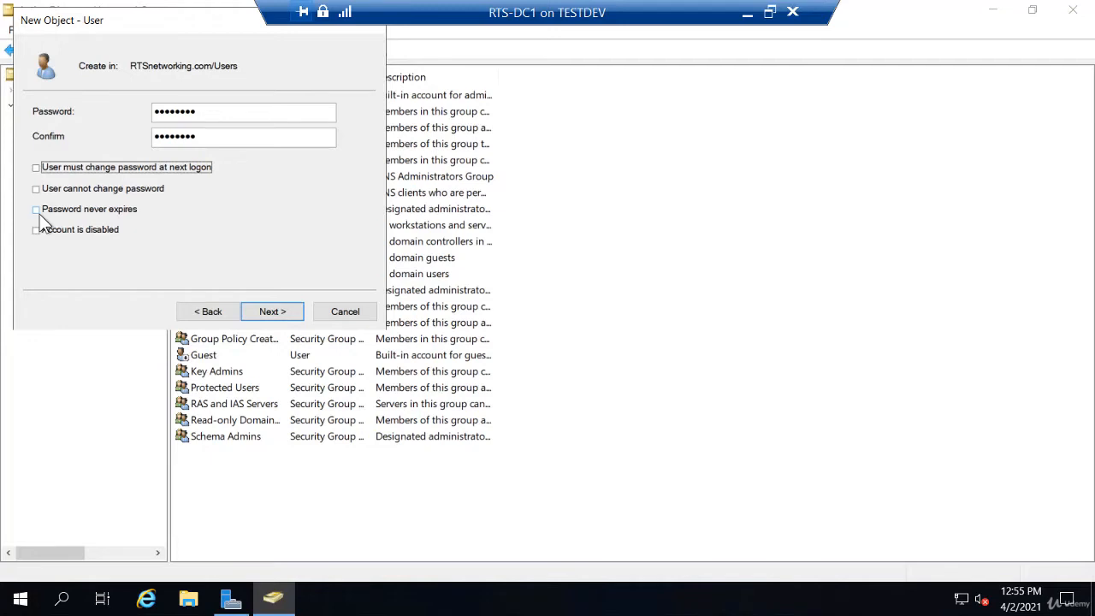
click(274, 312)
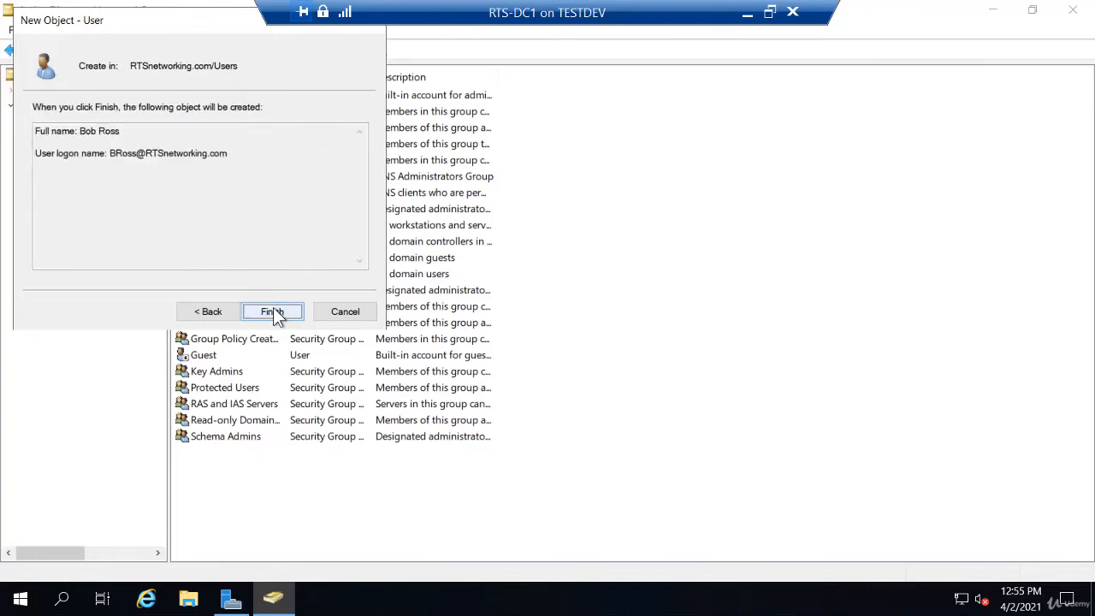
Finish the New Object – User wizard so the account appears in Users
click(272, 312)
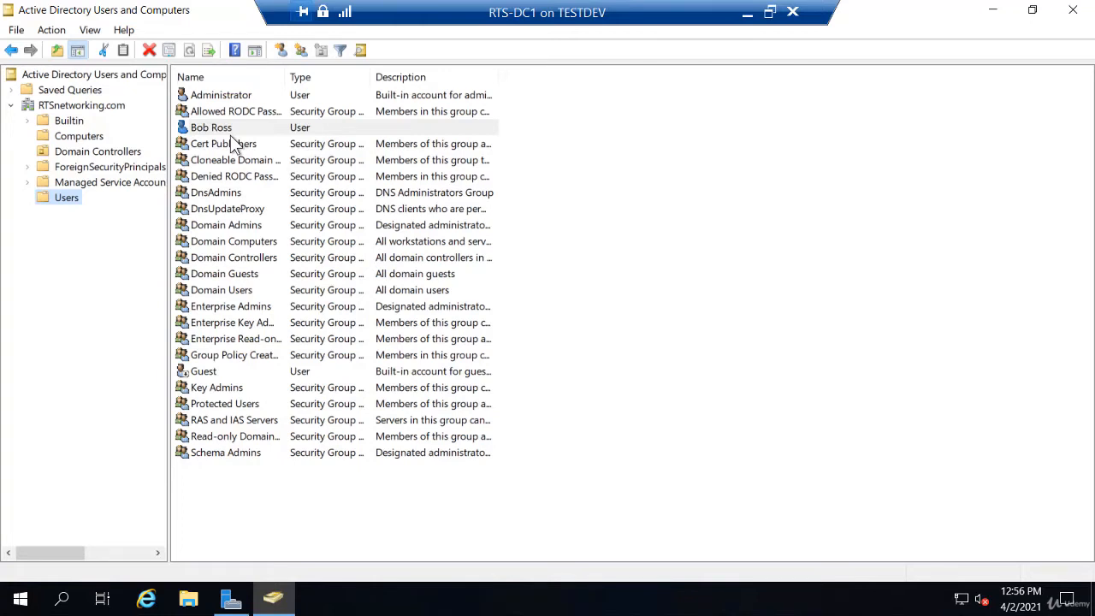
right_click(68, 202)
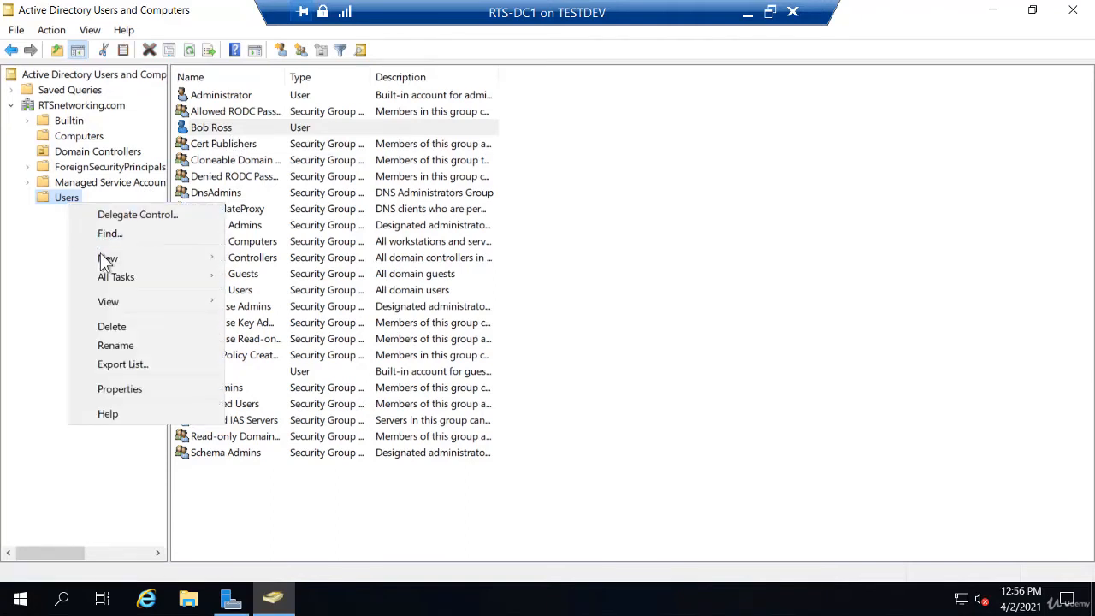
Create the Global Security group 'Sales-Users' in Users, then minimize the console
mouse_move(102, 263)
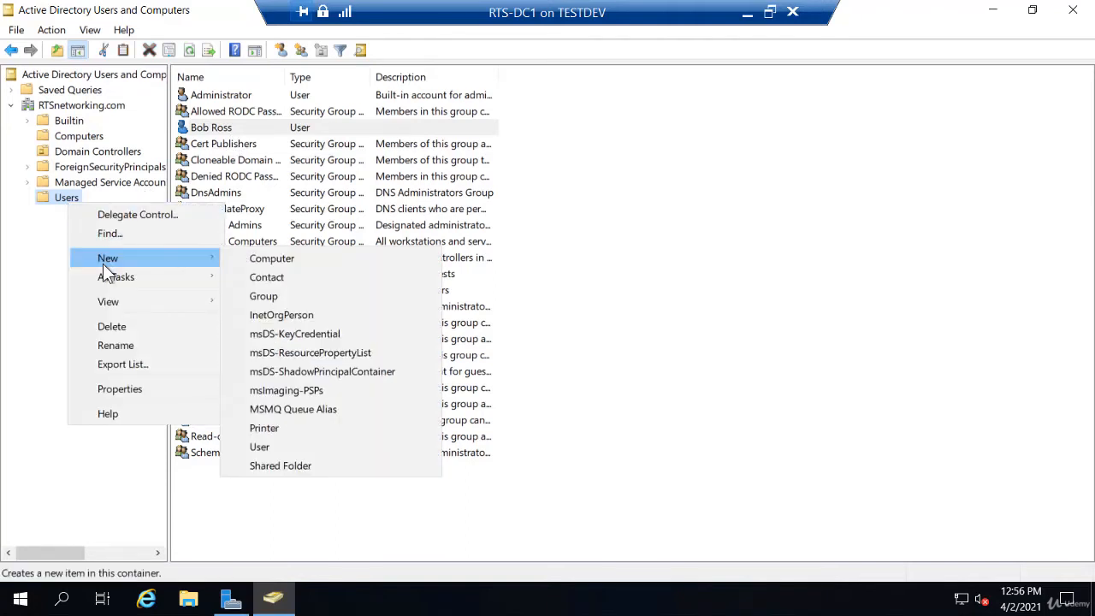
click(278, 296)
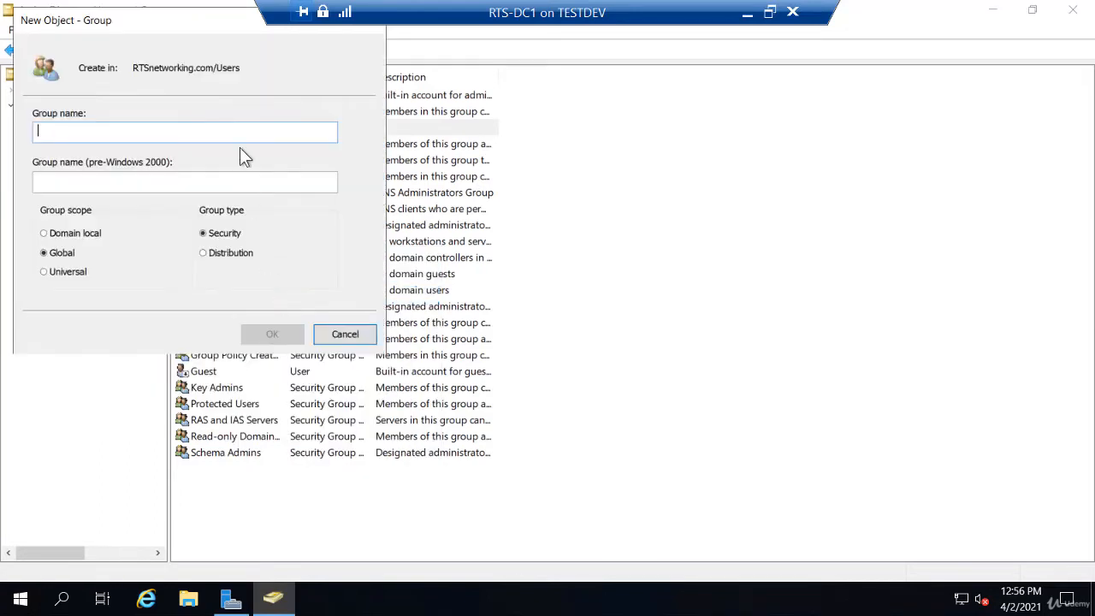
drag(221, 24, 279, 130)
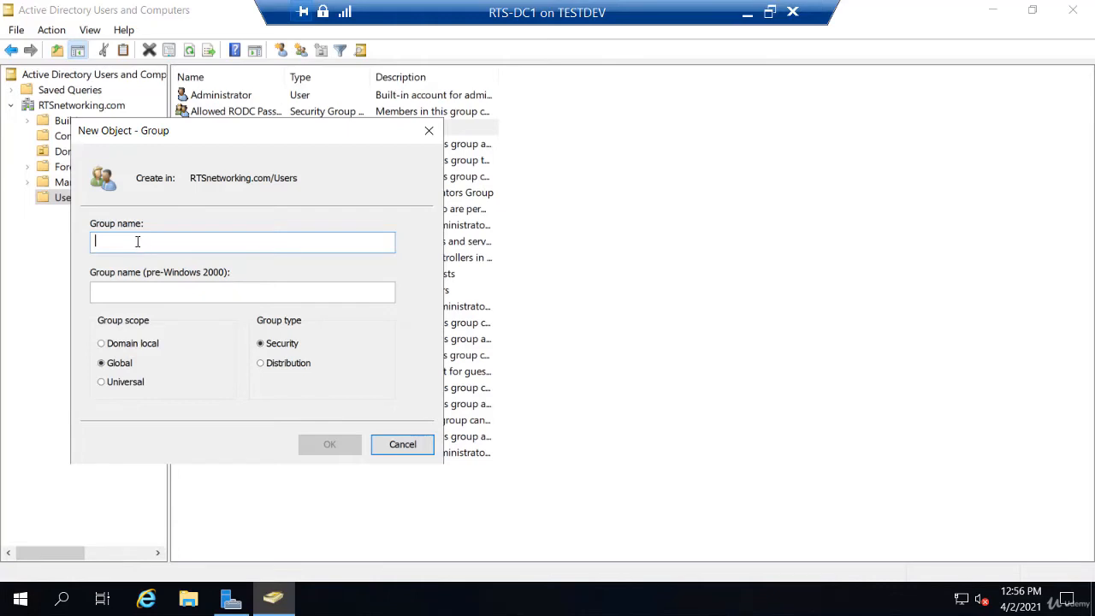
text(S)
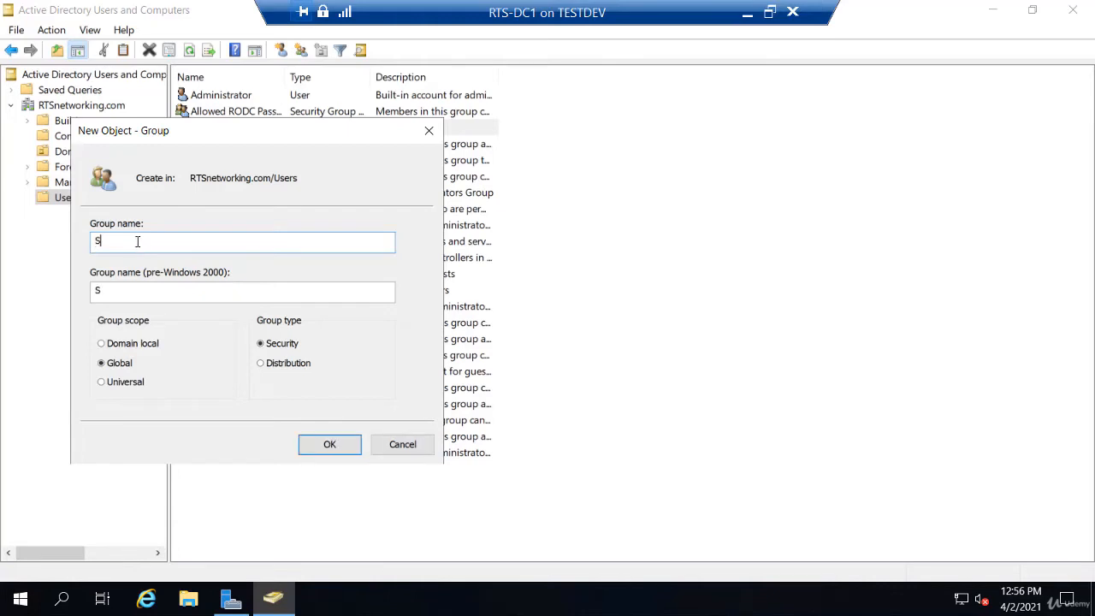
text(ales)
key(BackSpace)
text(-Users)
click(328, 447)
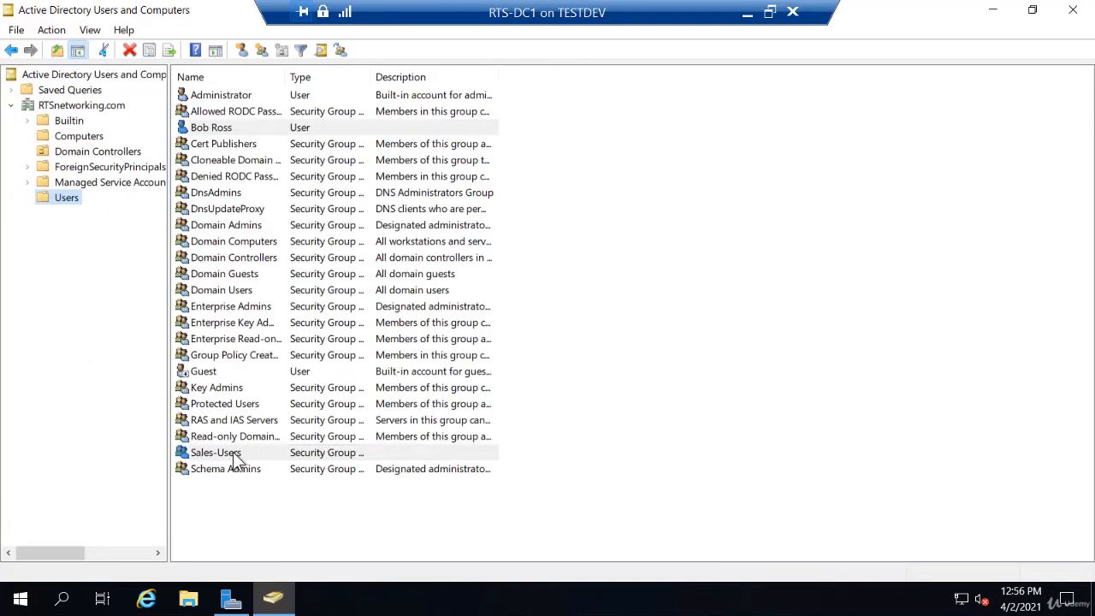
click(233, 454)
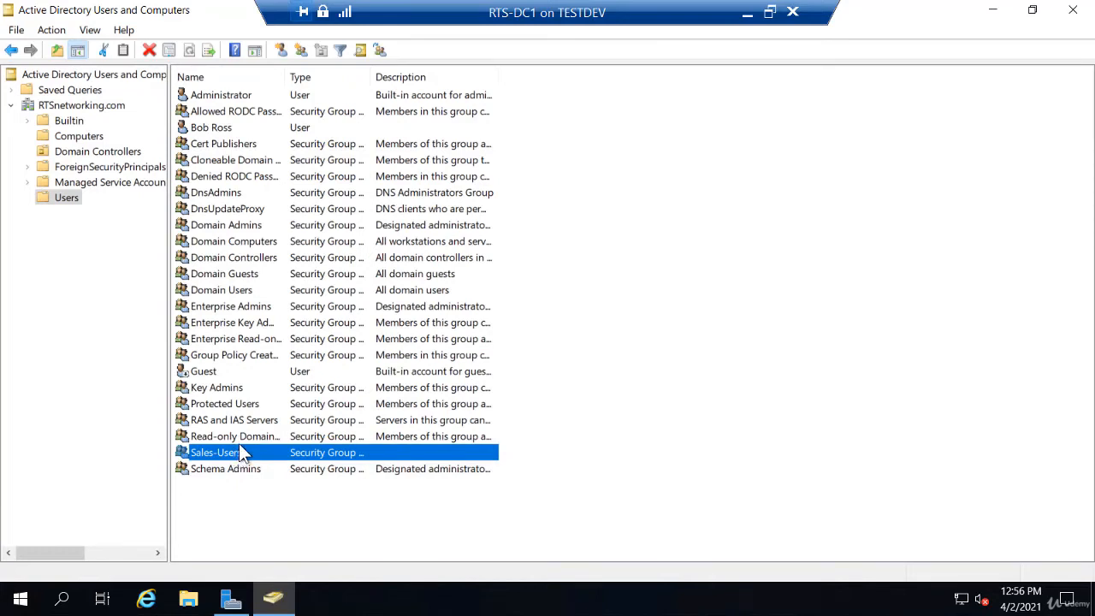
click(992, 10)
Create a new folder named 'Sales-Reports' on the desktop
click(994, 12)
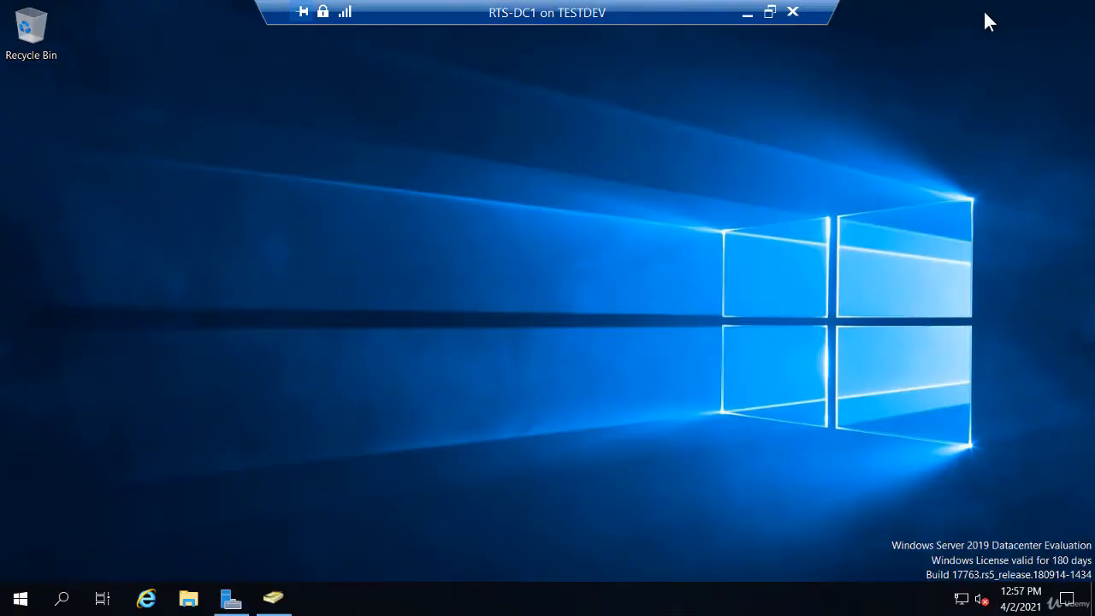
right_click(88, 103)
mouse_move(96, 220)
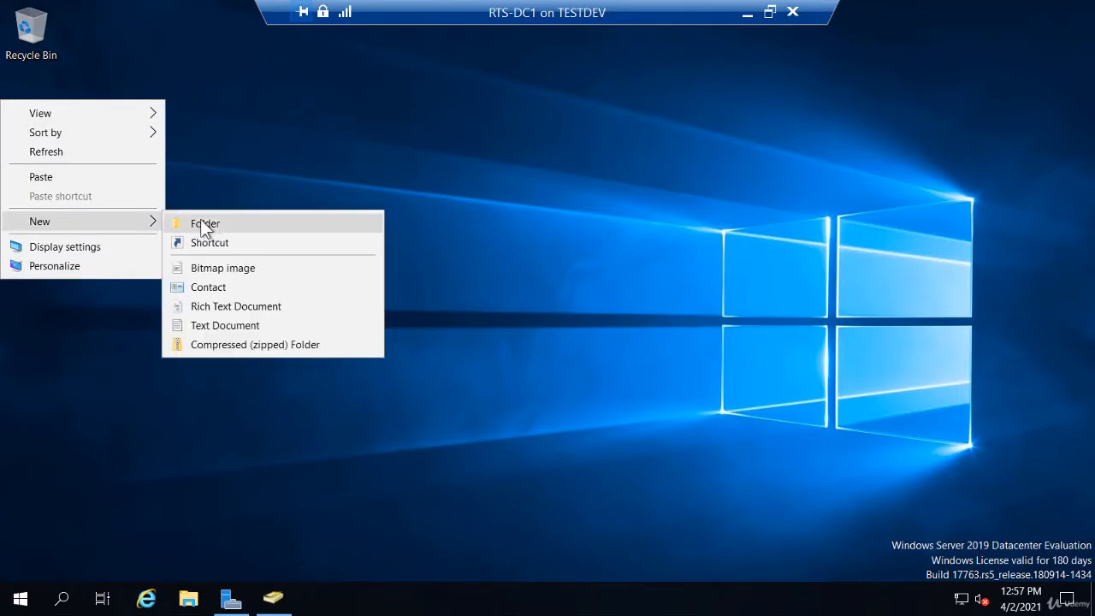
click(211, 225)
text(Sale)
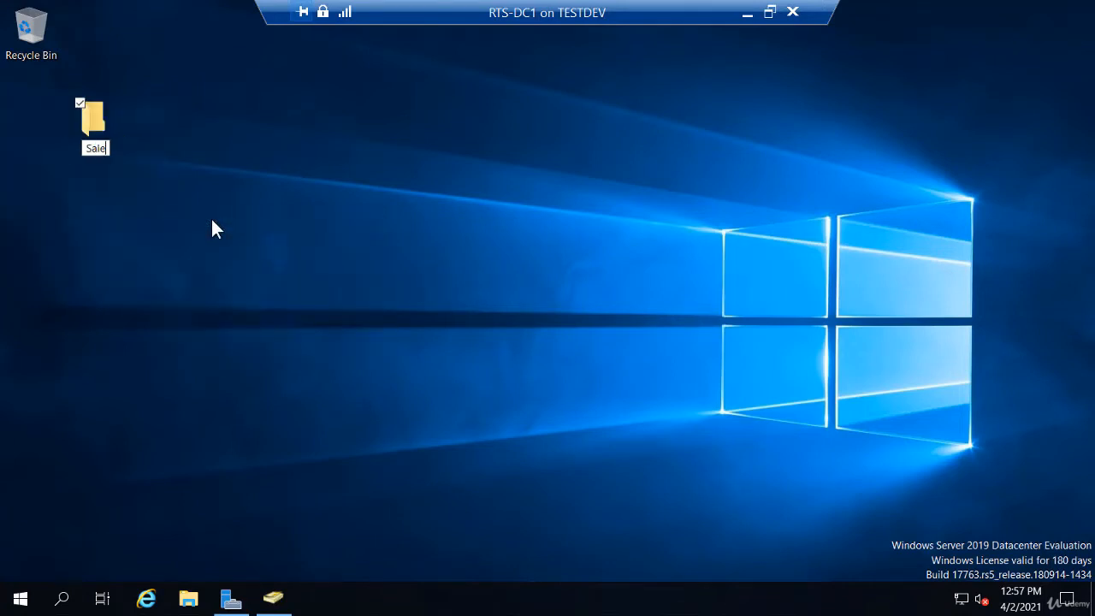
text(s-Reports)
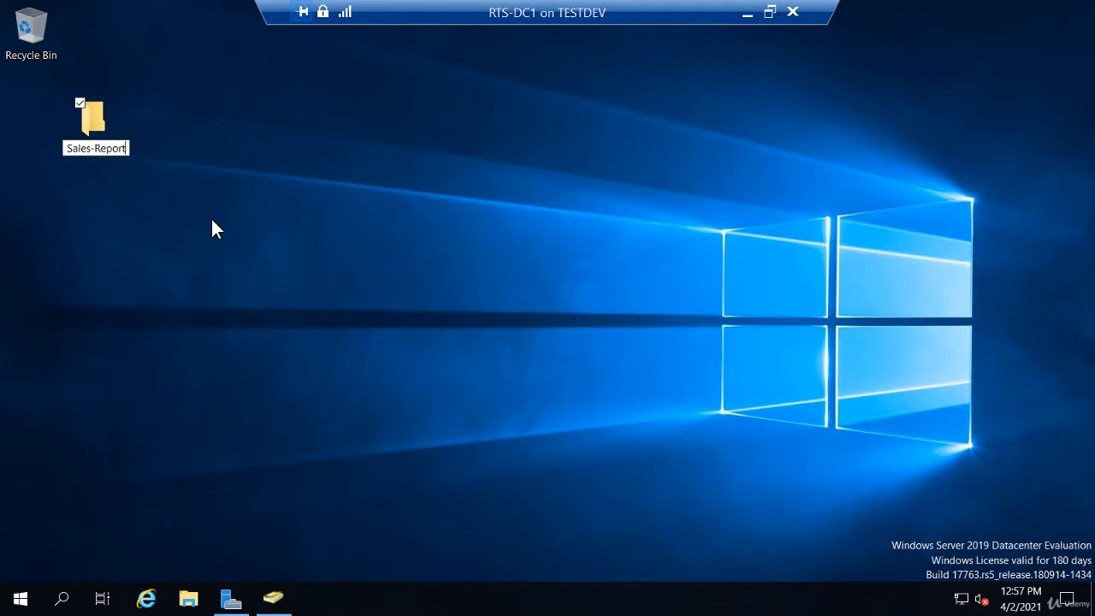
key(Return)
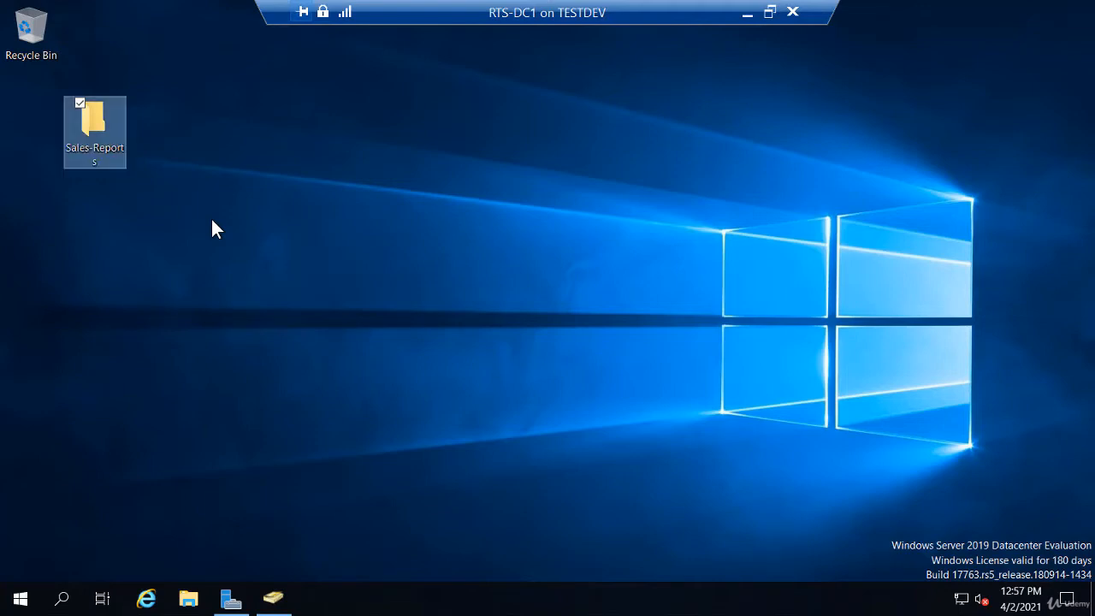
right_click(94, 139)
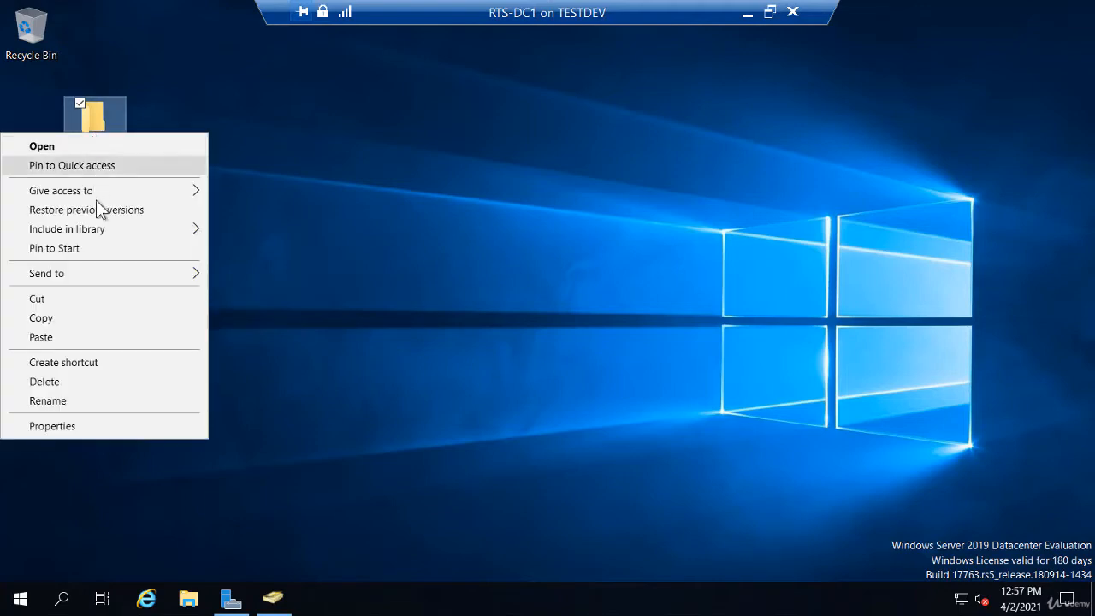
Add Sales-Users to the Sales-Reports folder's Security permissions with default Read access
click(99, 425)
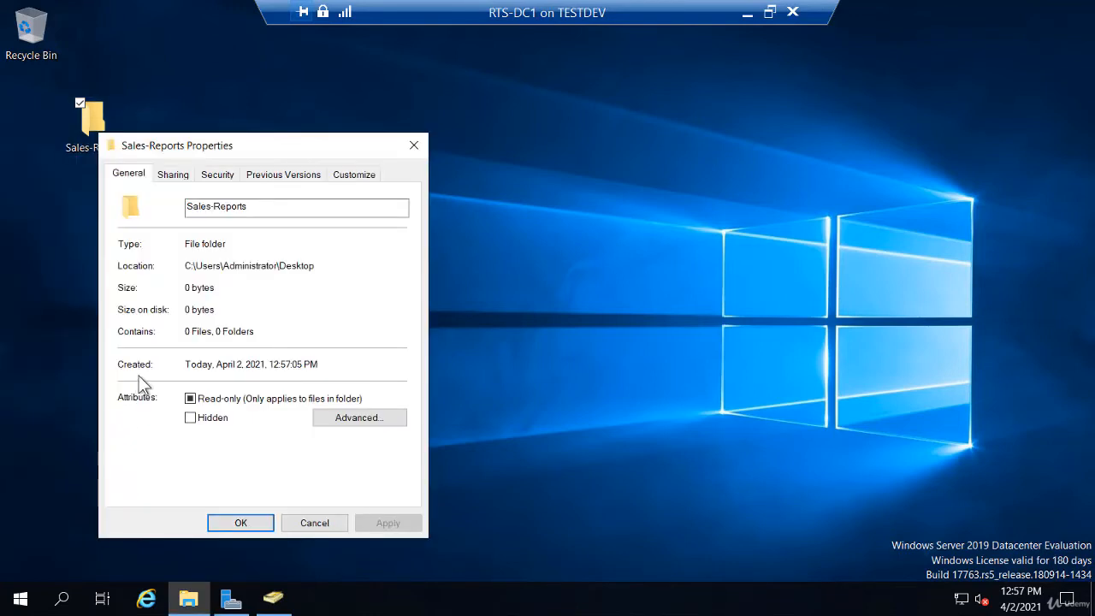
click(218, 174)
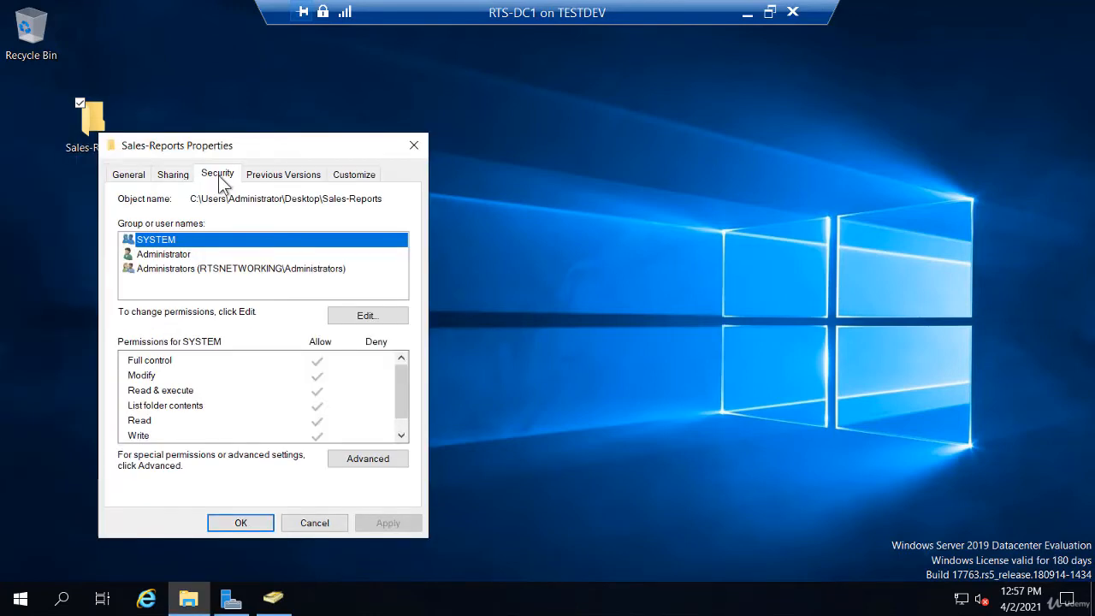
click(366, 315)
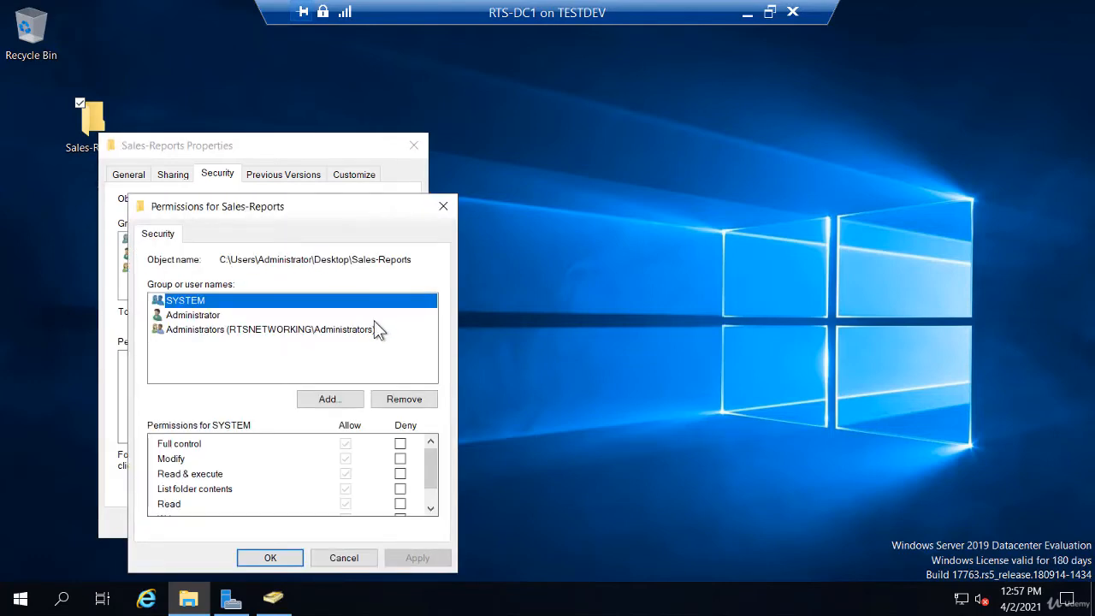
click(340, 401)
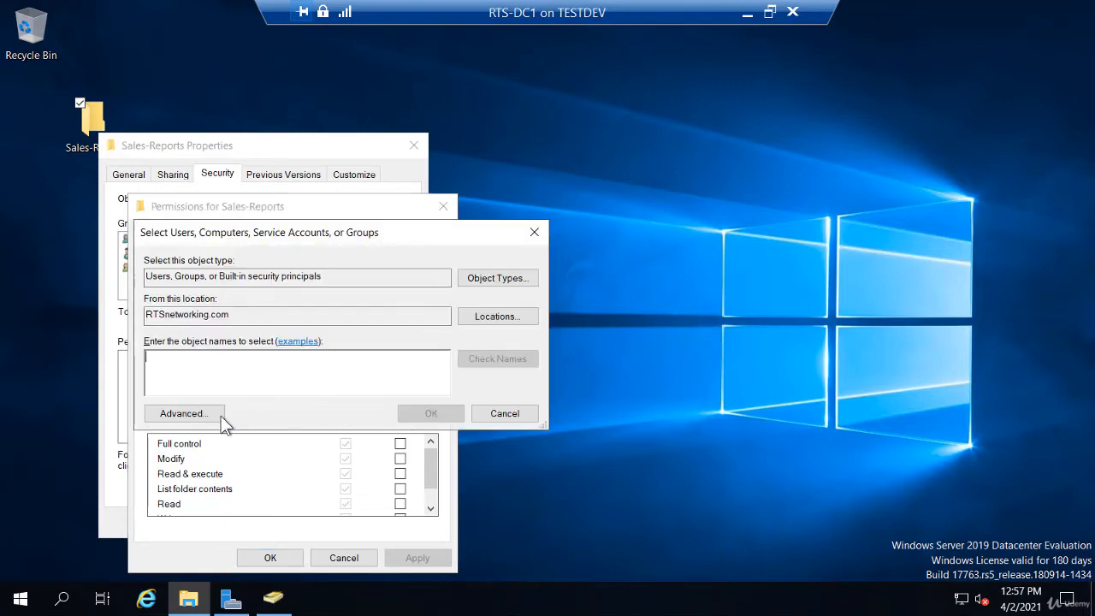
text(sa)
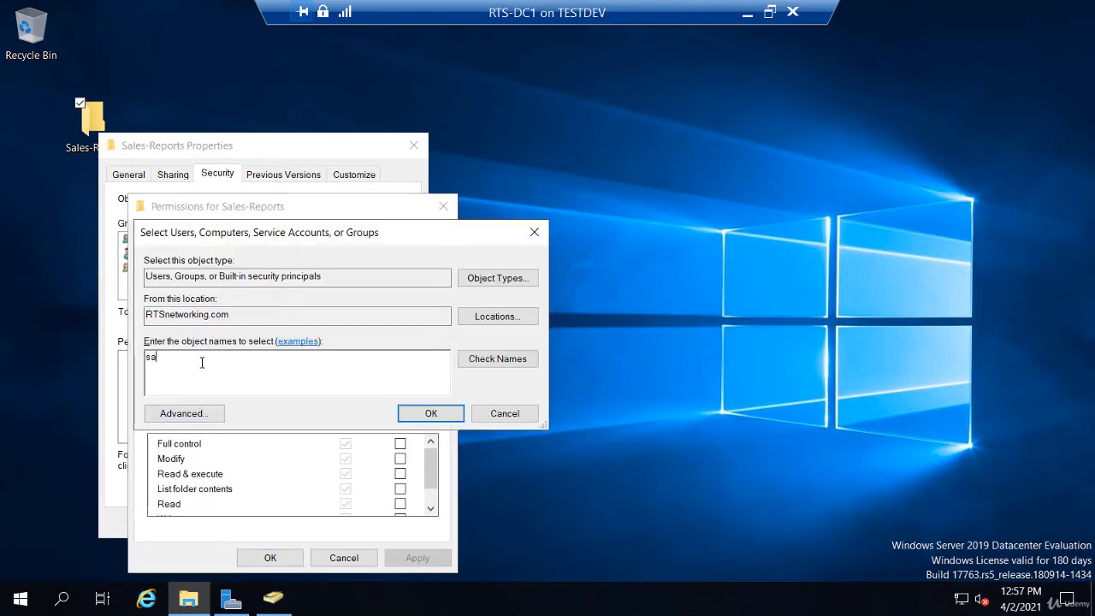
text(les-Users)
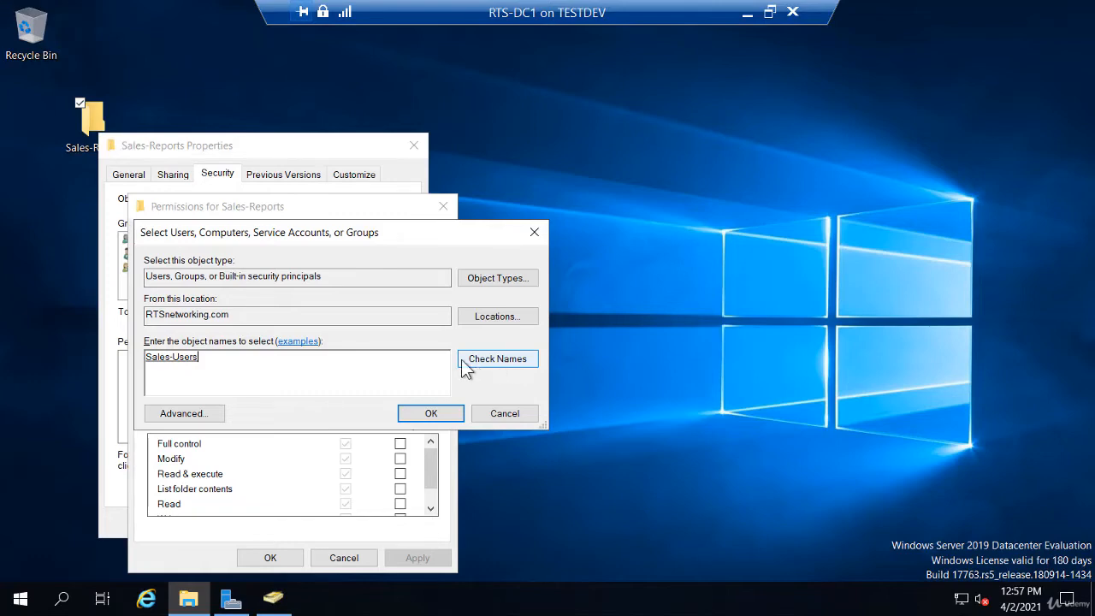
click(444, 413)
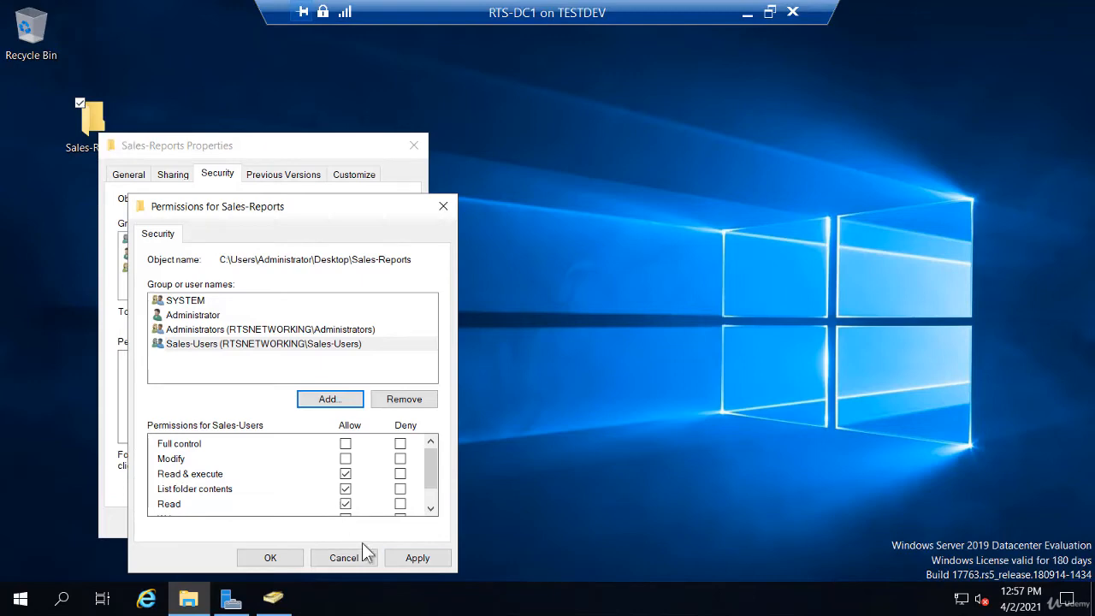
click(280, 555)
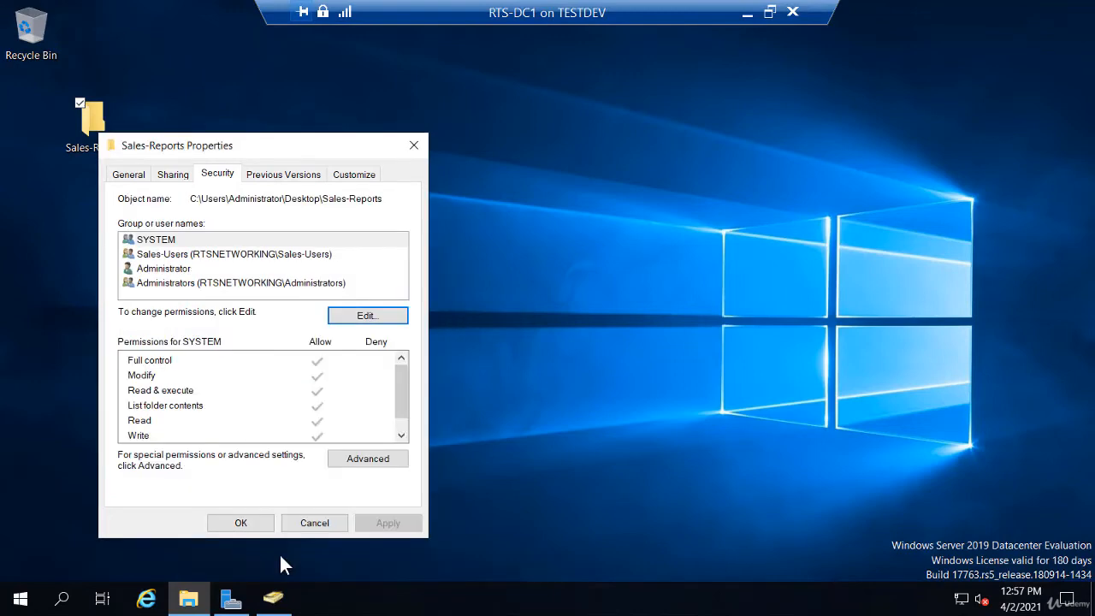
Turn on 'Share this folder' in Advanced Sharing for Sales-Reports
click(171, 174)
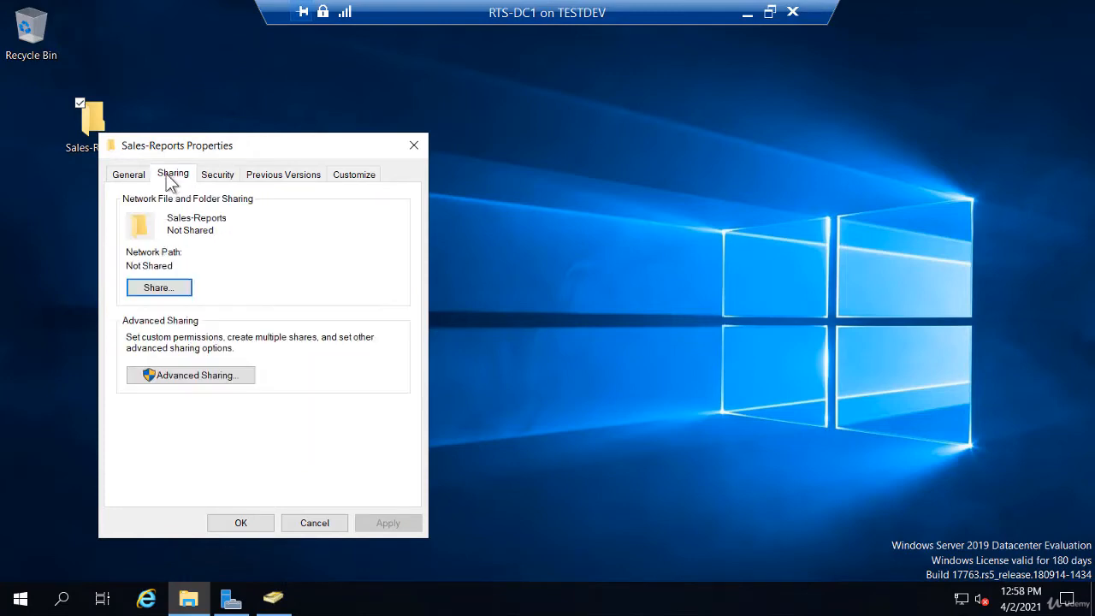
click(202, 377)
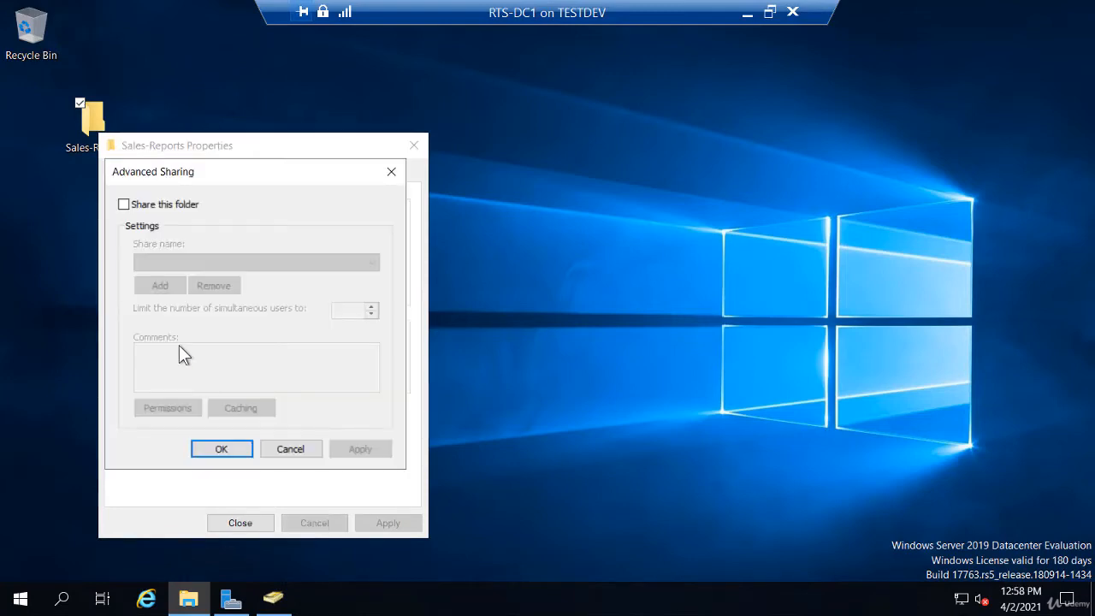
click(124, 205)
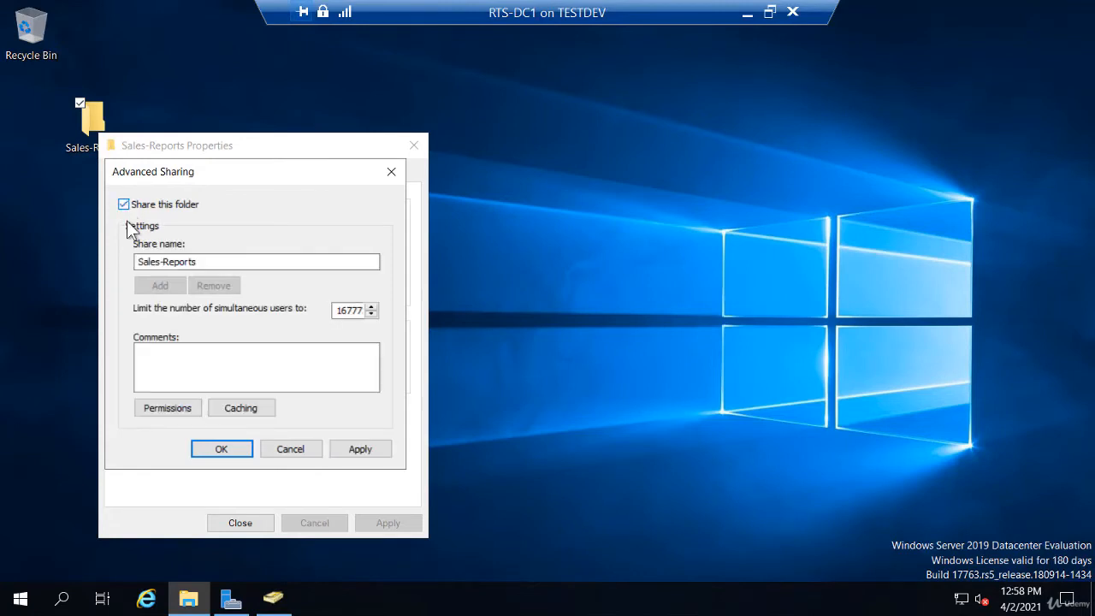
Replace Everyone with Sales-Users, with Read access, in the share permissions
click(171, 410)
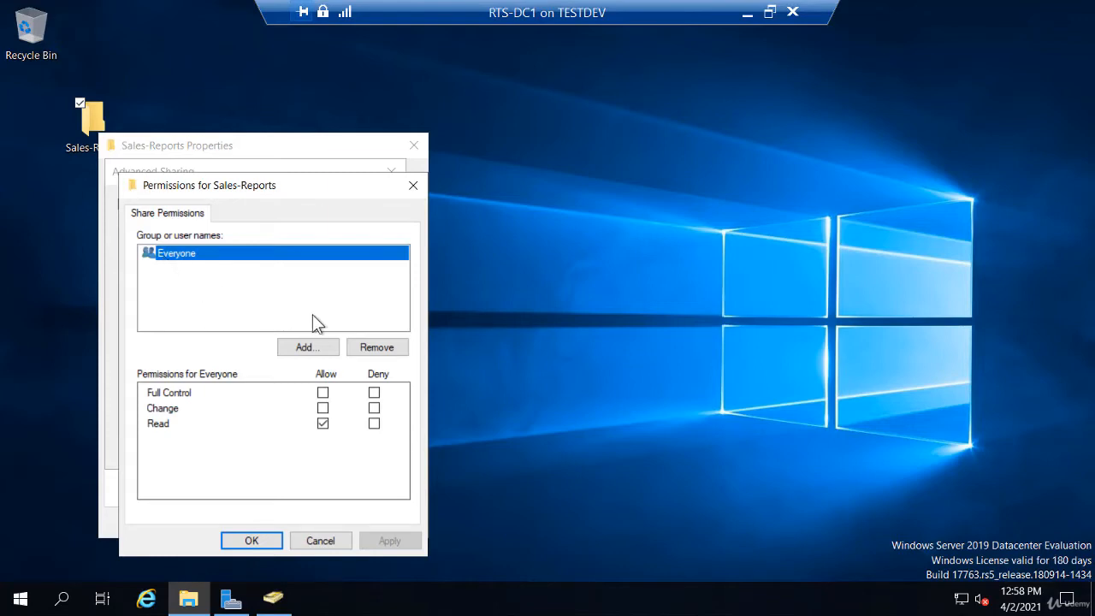
click(375, 348)
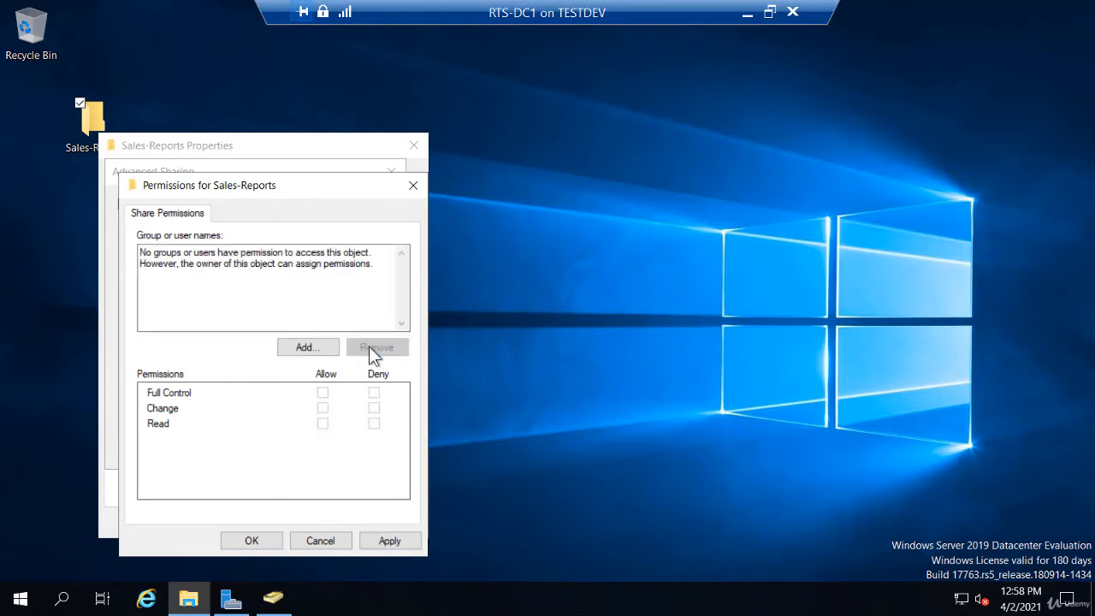
click(307, 348)
text(sa)
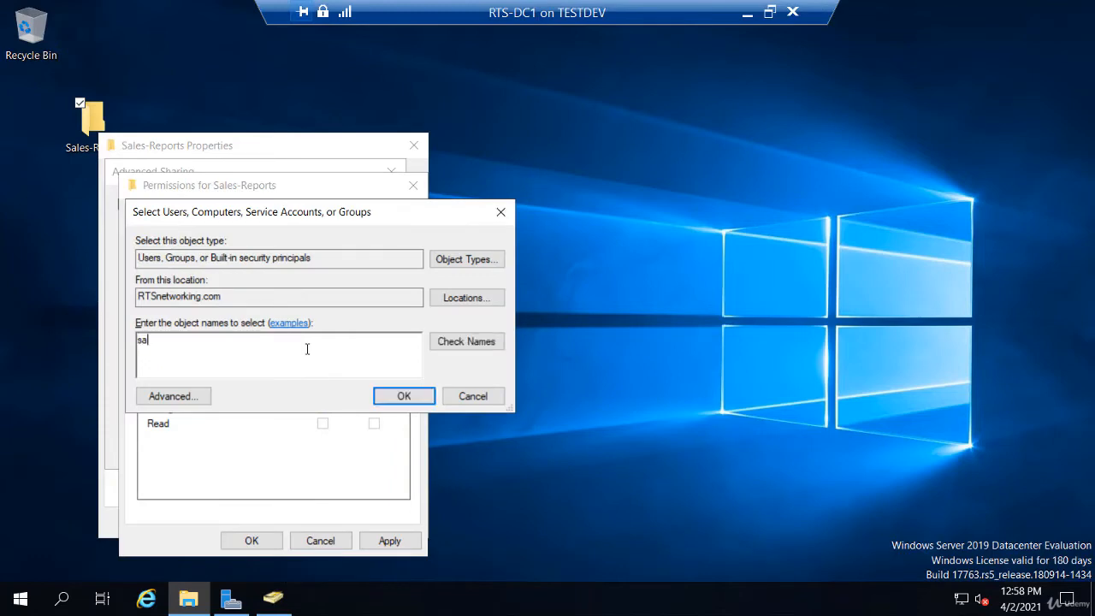
click(448, 342)
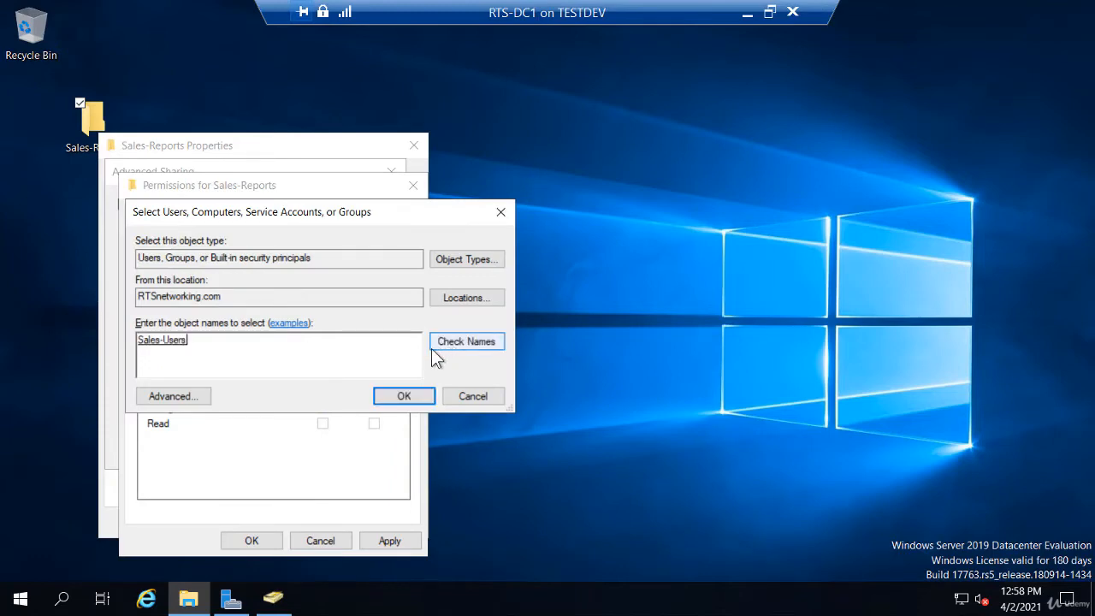
click(395, 396)
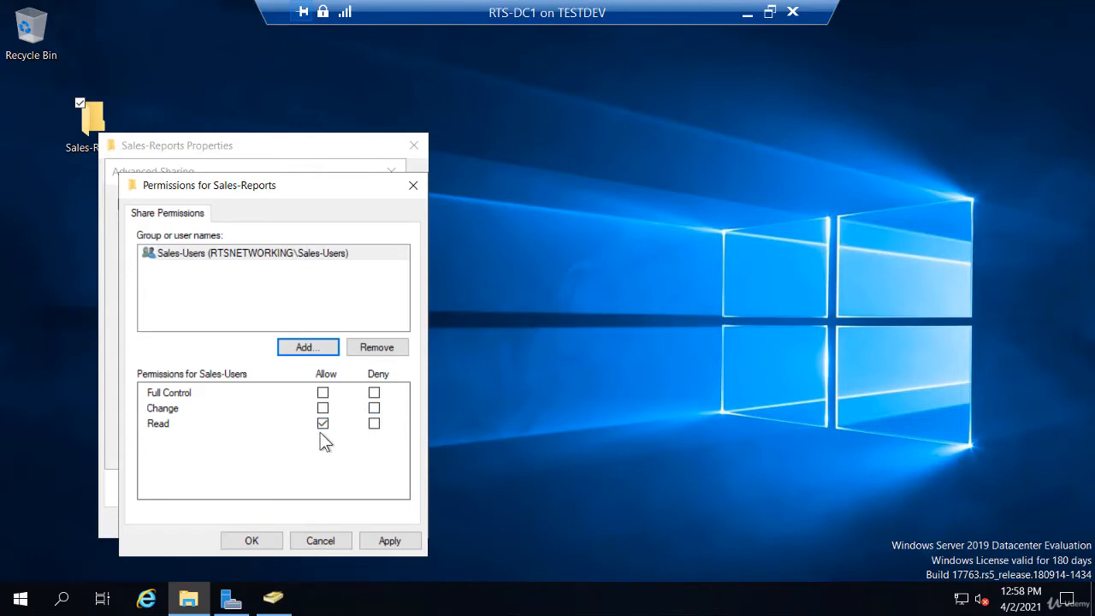
click(252, 543)
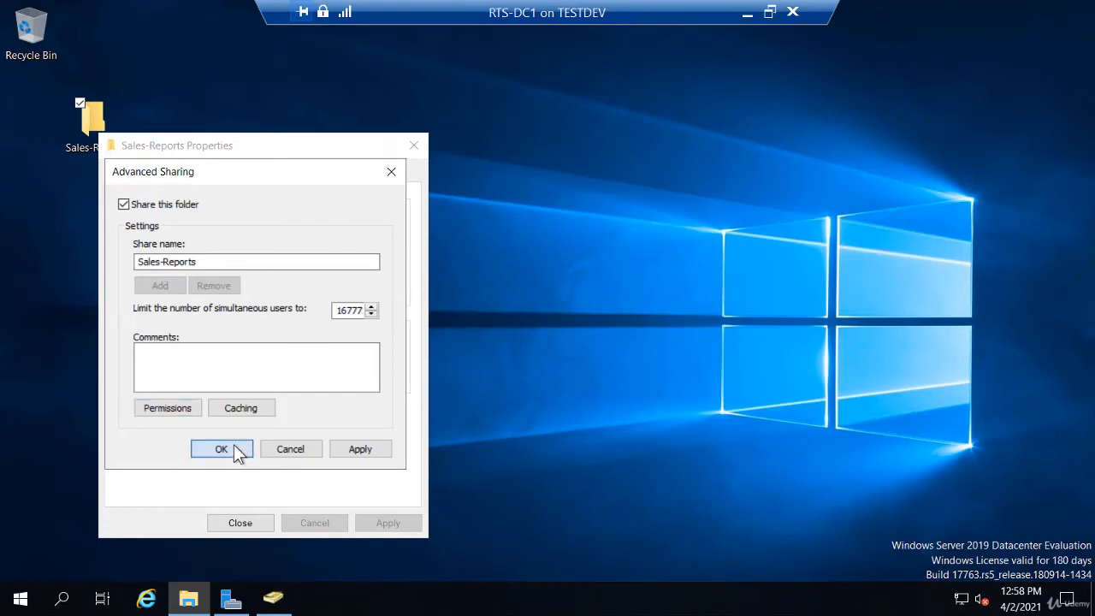
Apply the sharing settings, close the folder properties, and return to the AD console
click(234, 448)
click(240, 521)
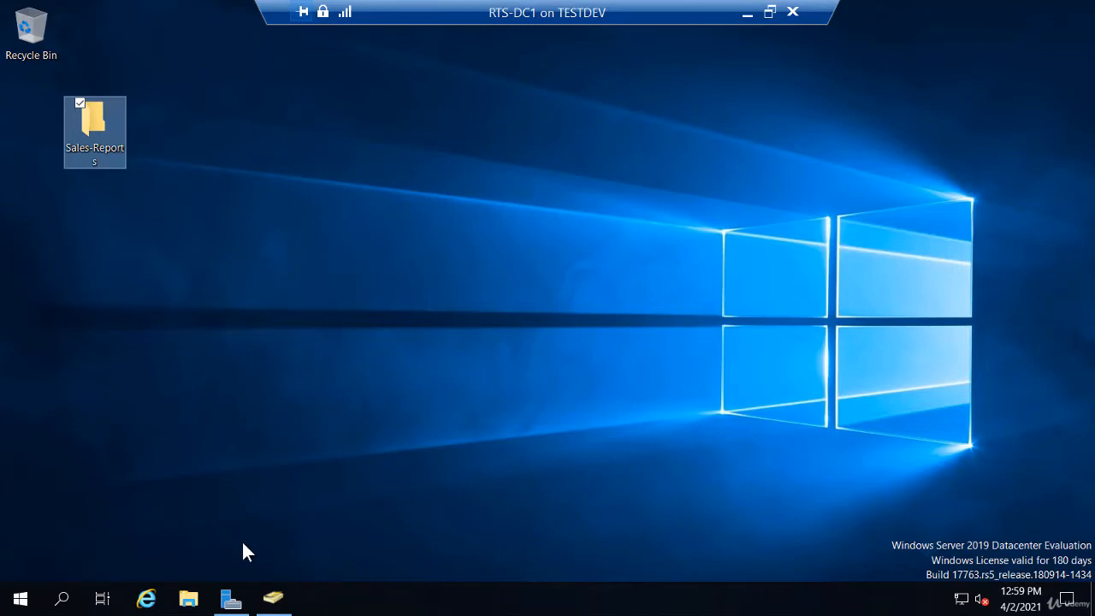
click(273, 598)
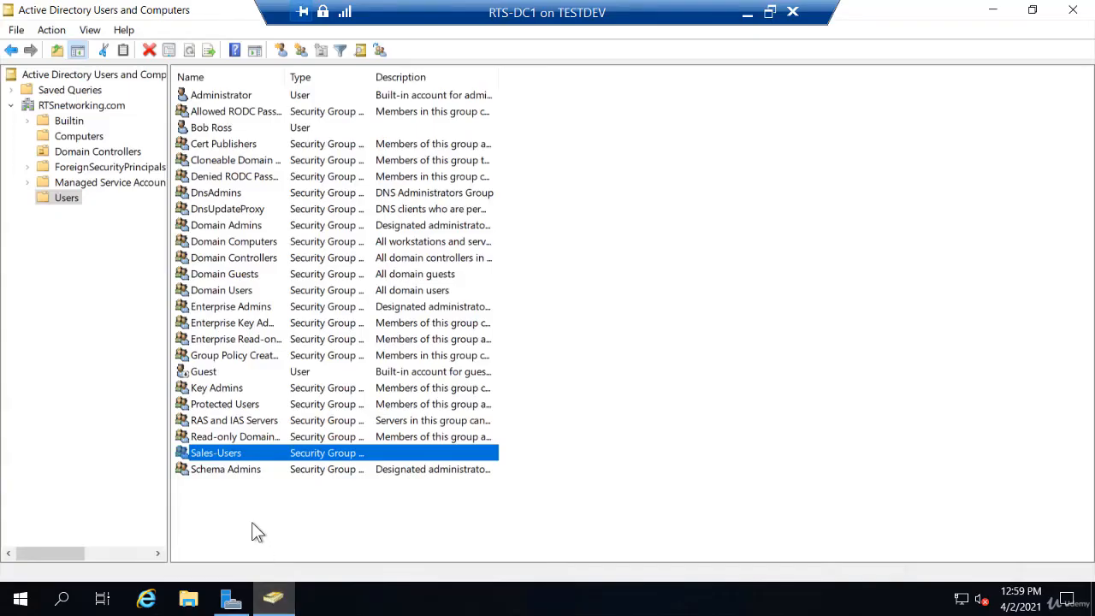
Add the new user account as a member of Sales-Users via the group's Members tab
double_click(233, 453)
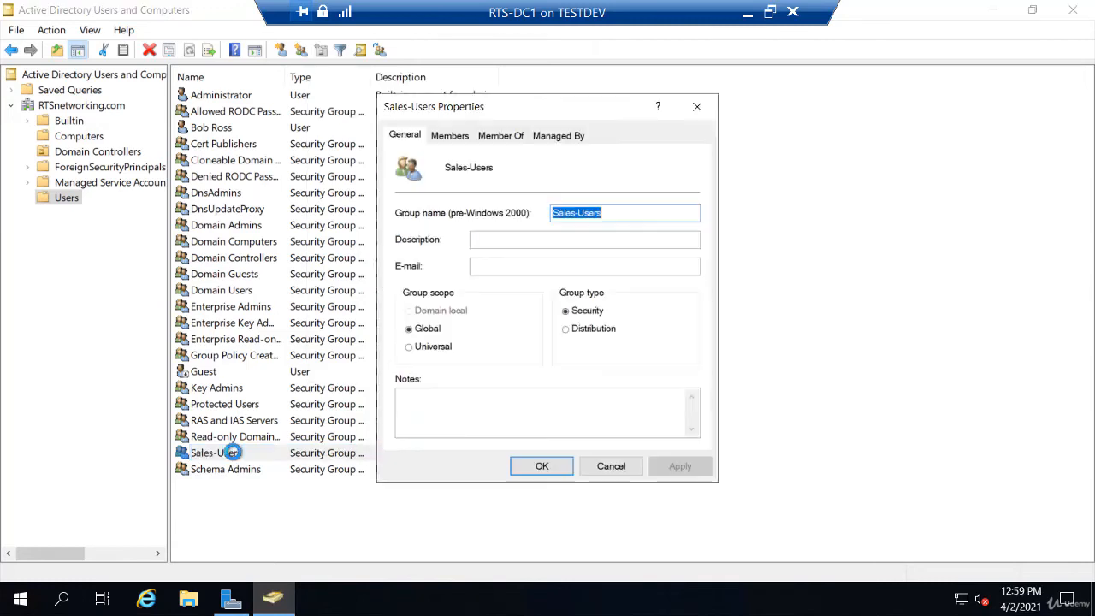
click(445, 136)
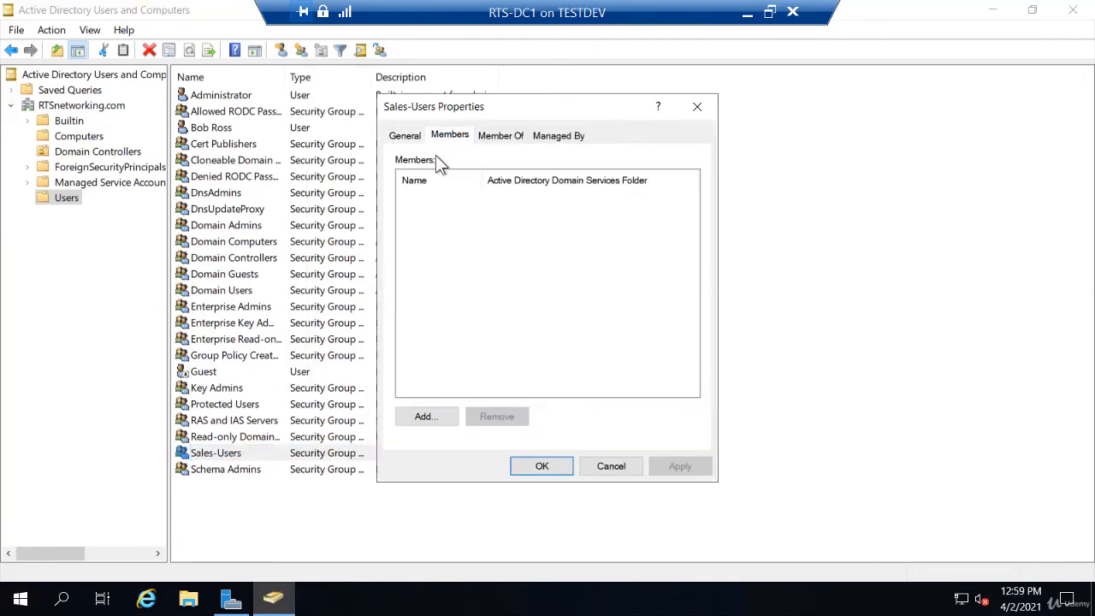
click(440, 419)
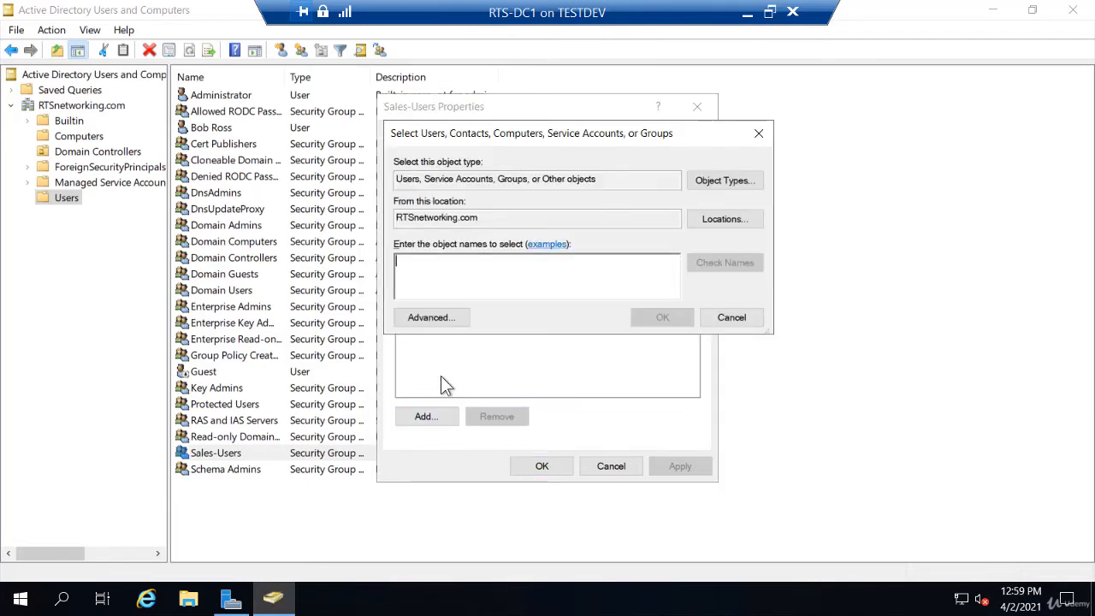
text(bo)
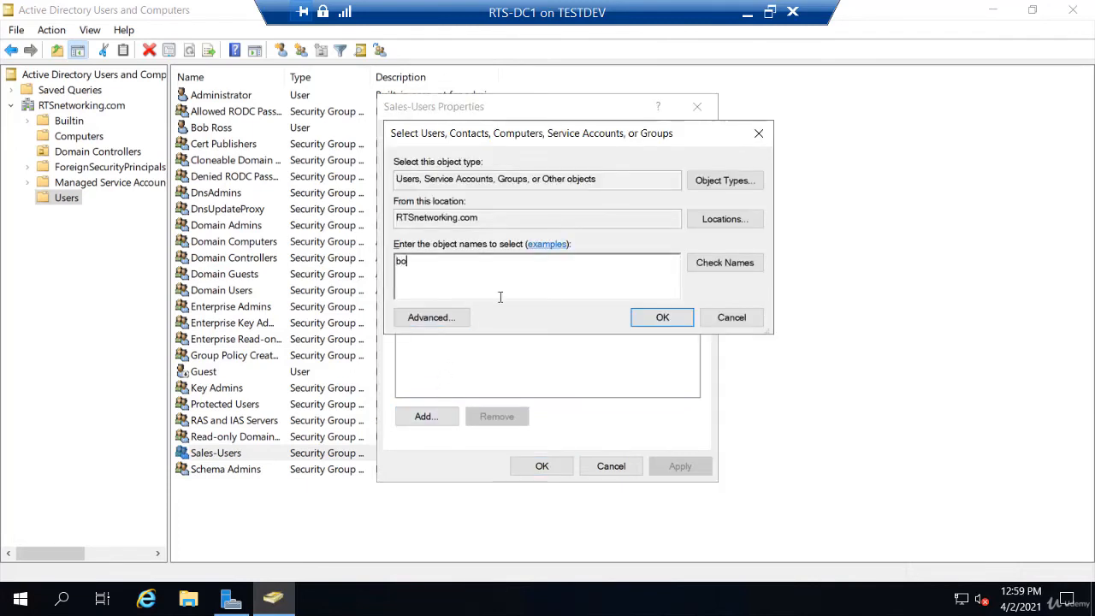
click(725, 262)
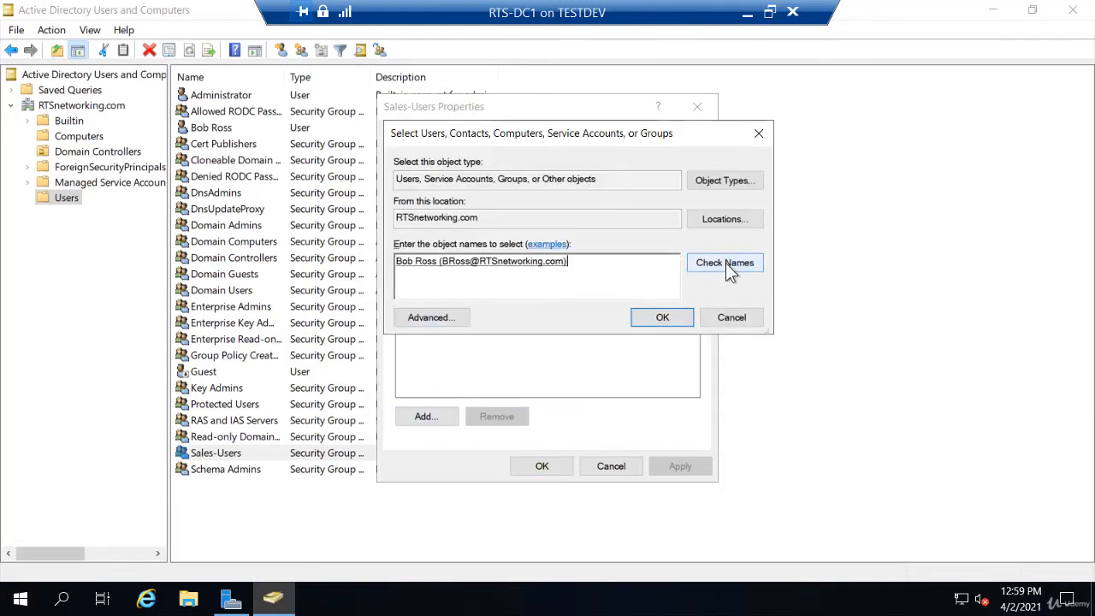
click(664, 317)
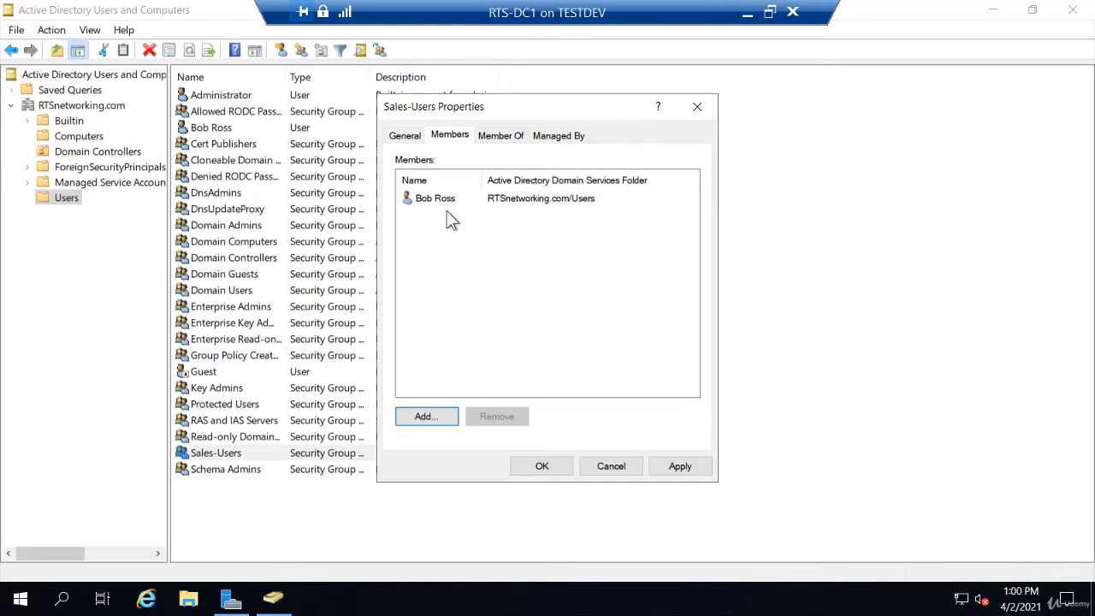
click(546, 469)
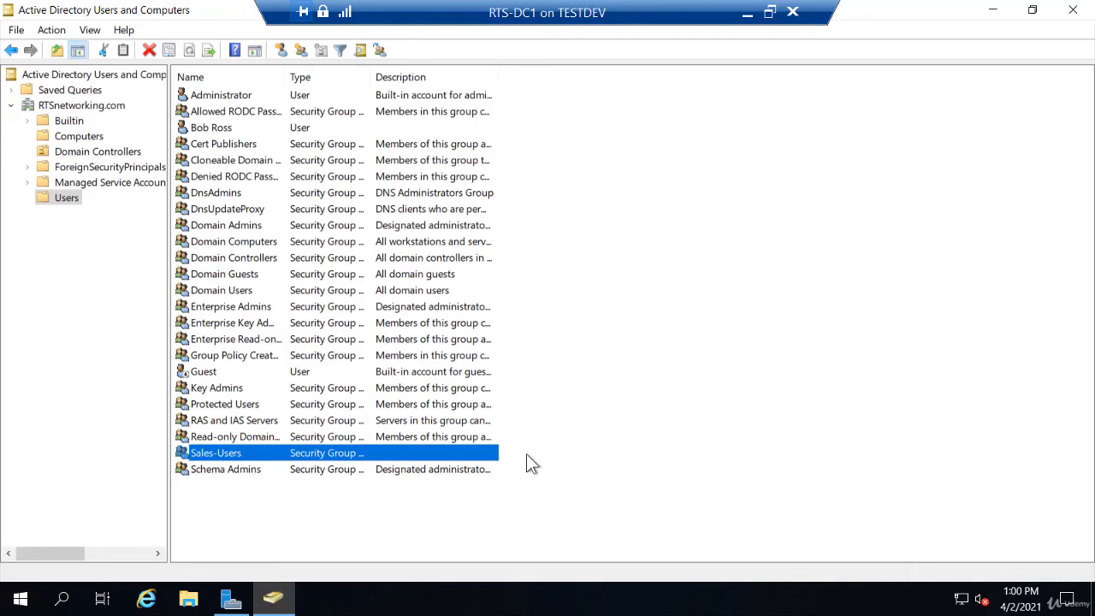
click(76, 140)
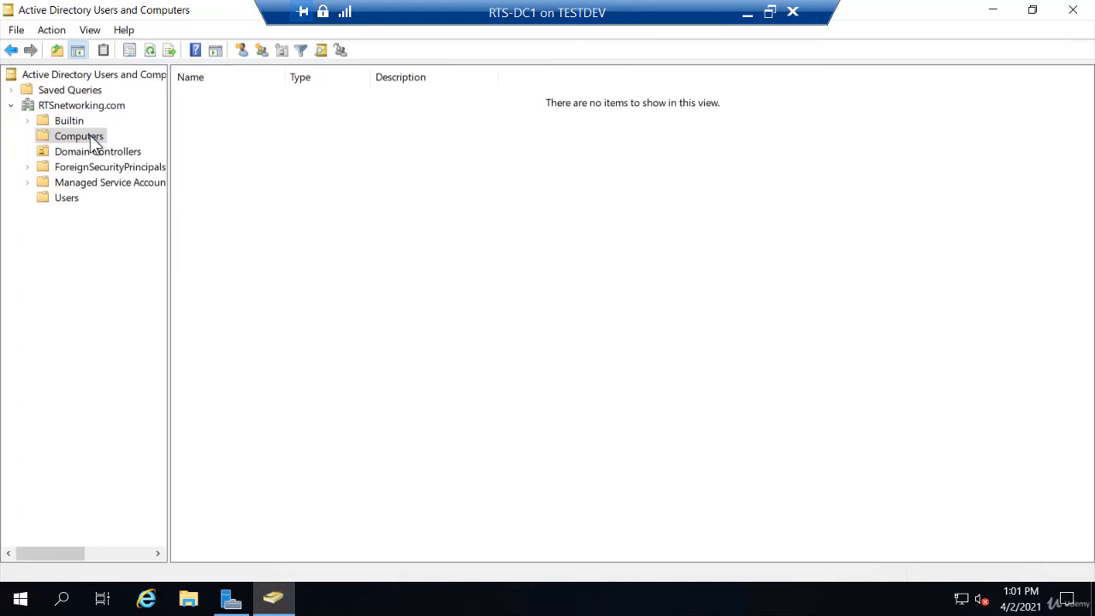
Add a new computer account named RTS-Client1 under the Computers container
right_click(92, 142)
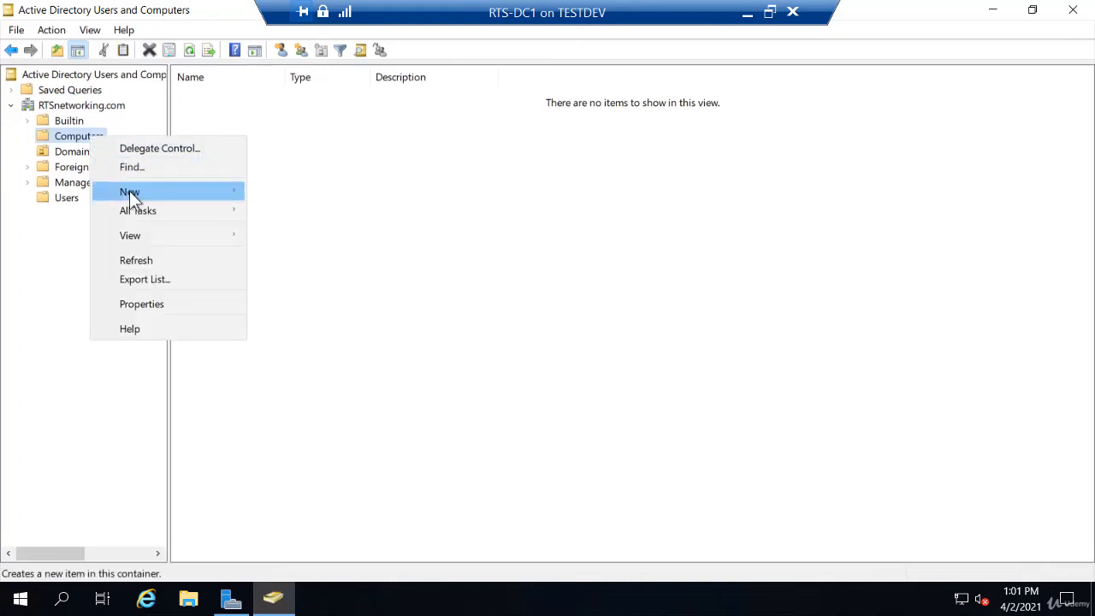
mouse_move(133, 194)
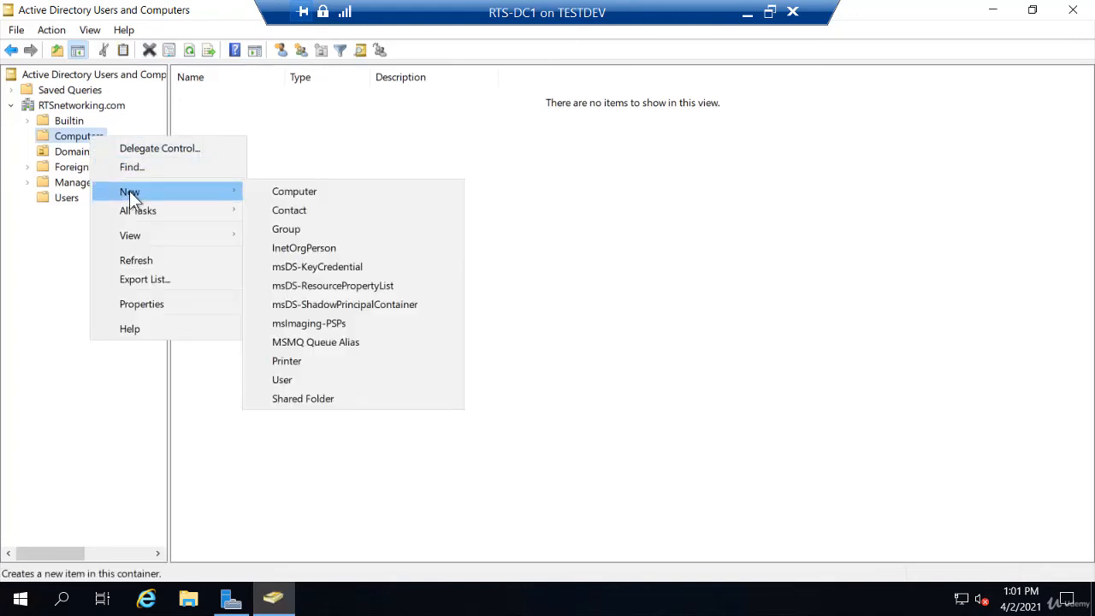
click(291, 196)
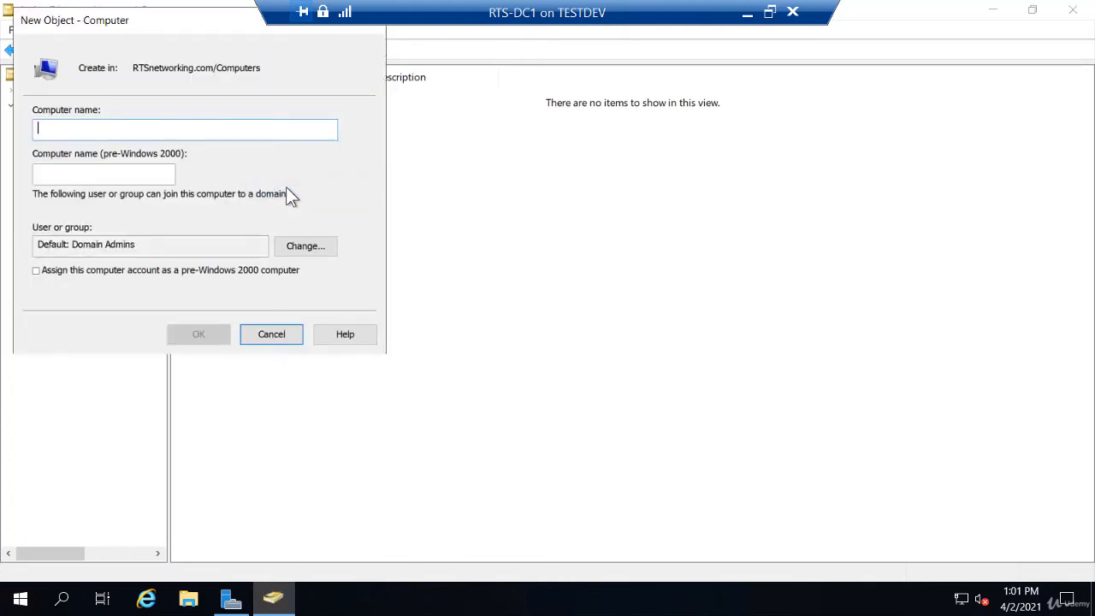
text(R)
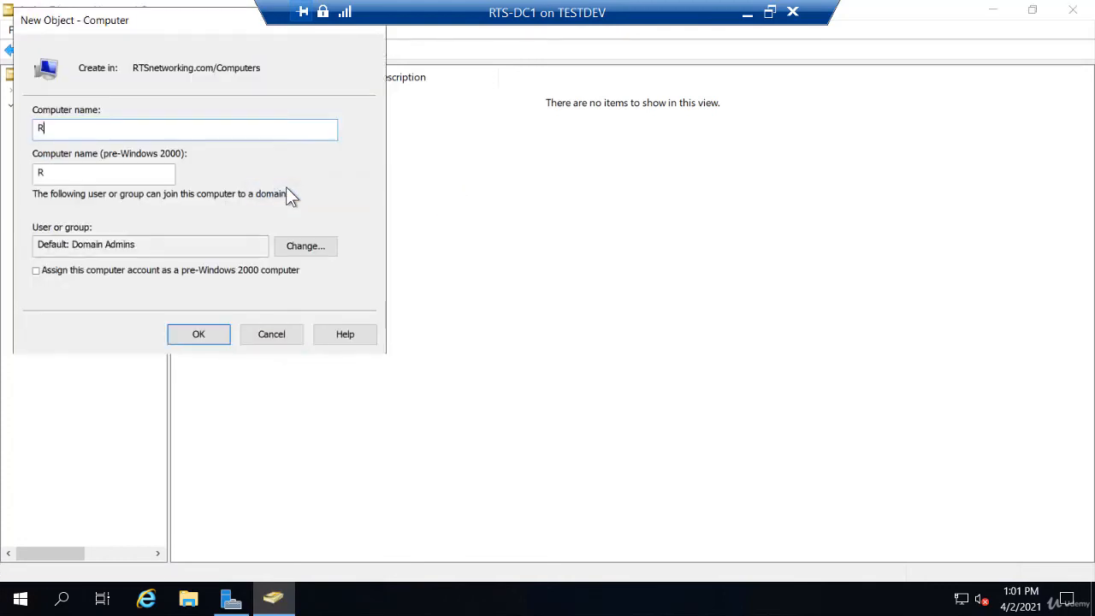
text(TS-Client1)
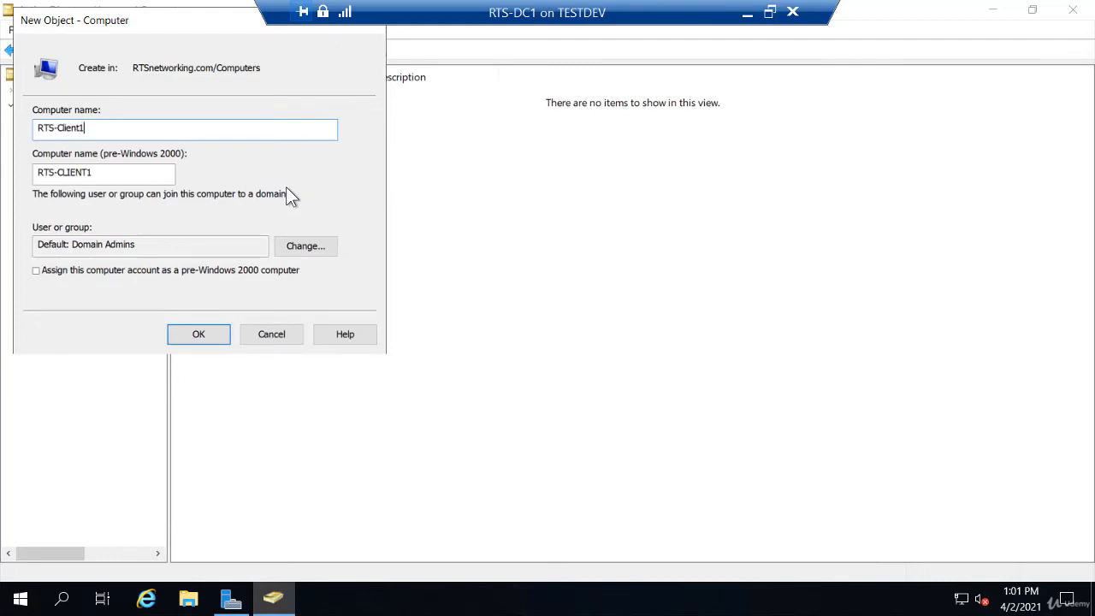
click(198, 336)
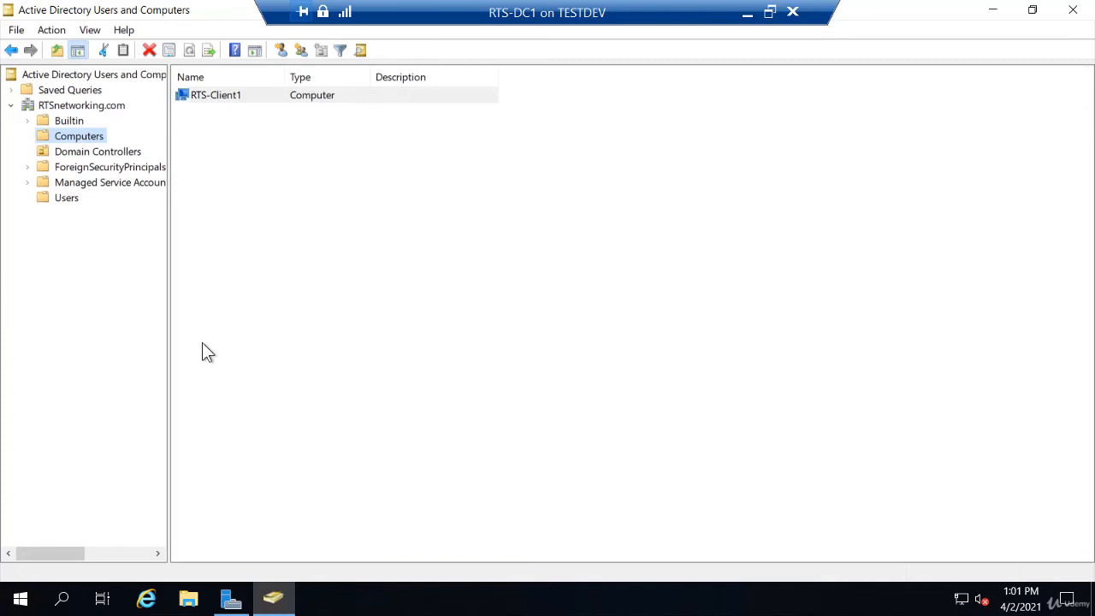
Delete the RTS-Client1 computer account and confirm the removal
right_click(227, 99)
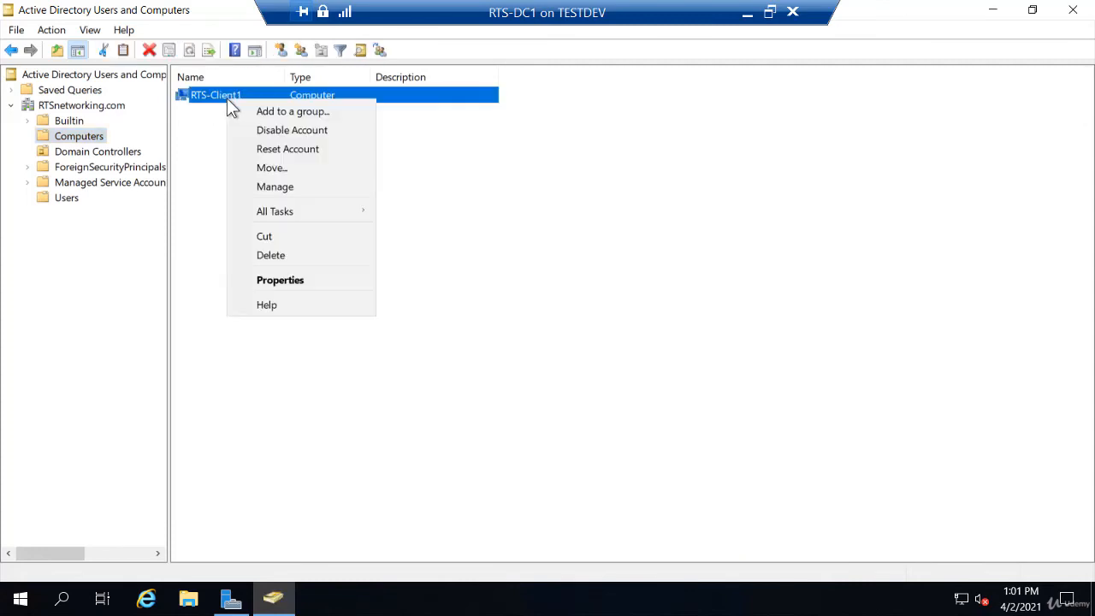
click(271, 255)
click(582, 412)
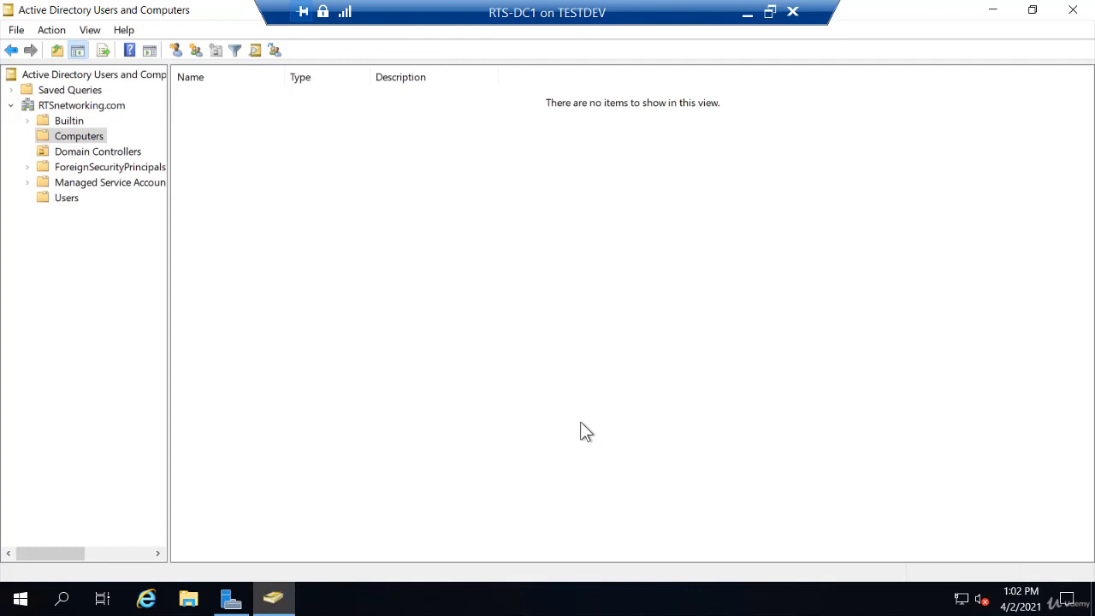
Add a Sales organizational unit under RTSnetworking.com, then display the Users container
right_click(111, 105)
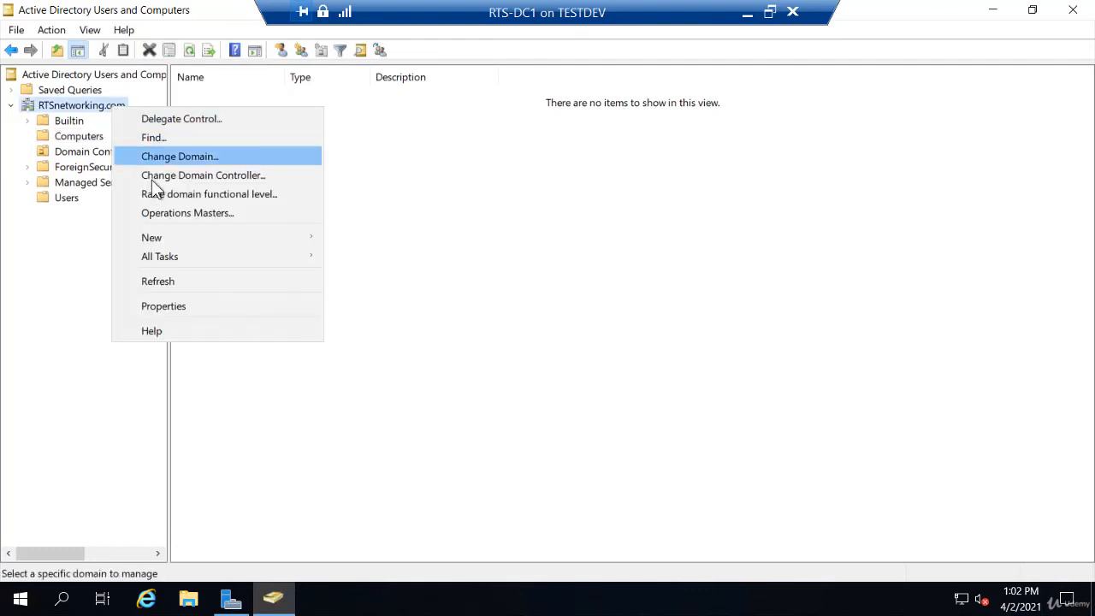
mouse_move(159, 240)
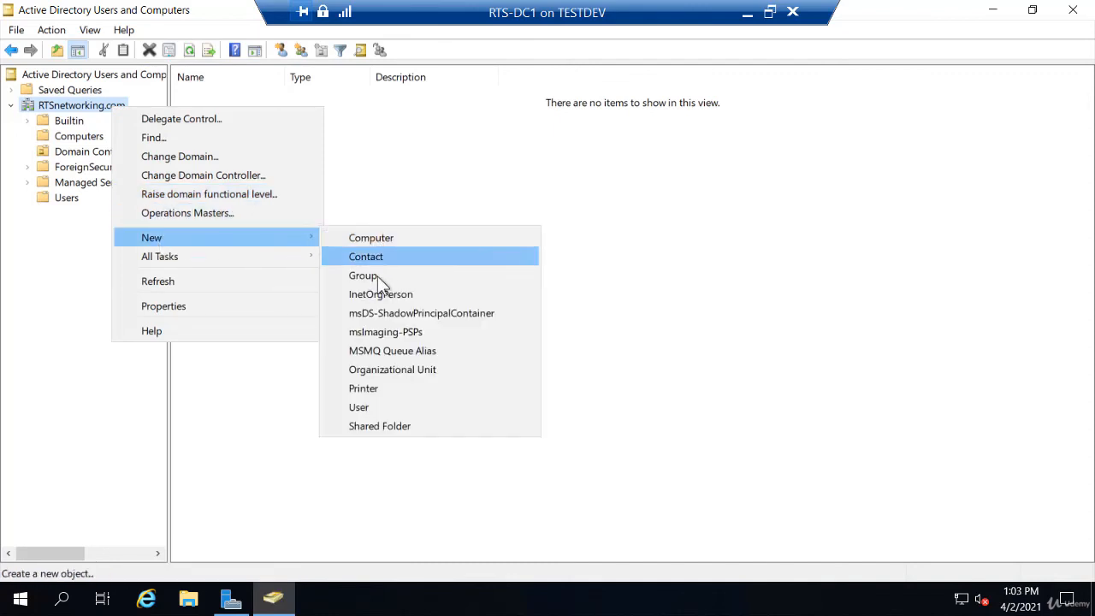
click(374, 382)
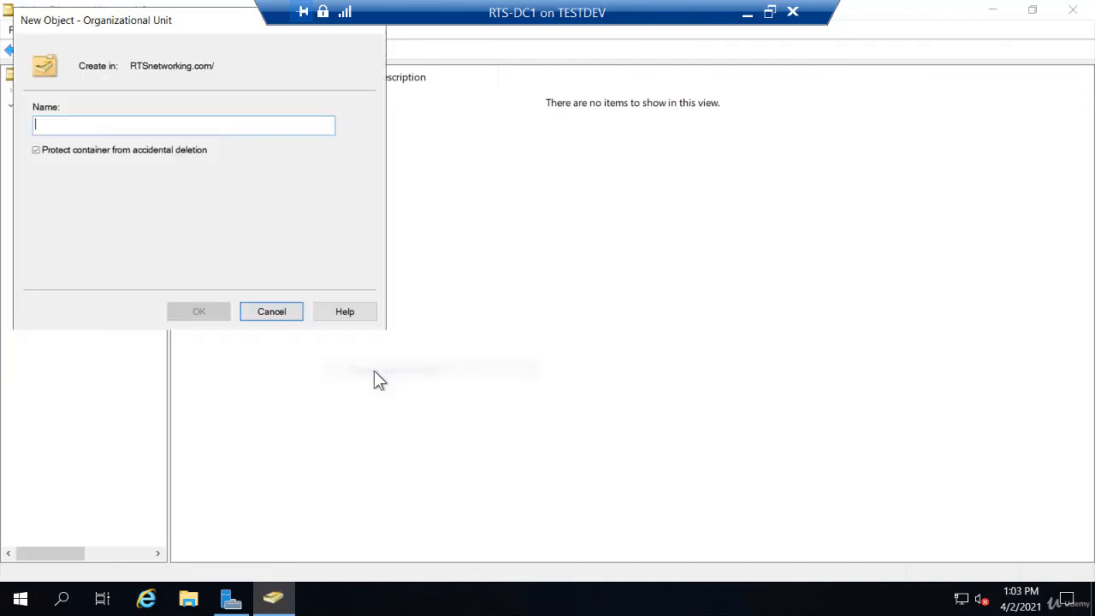
text(S)
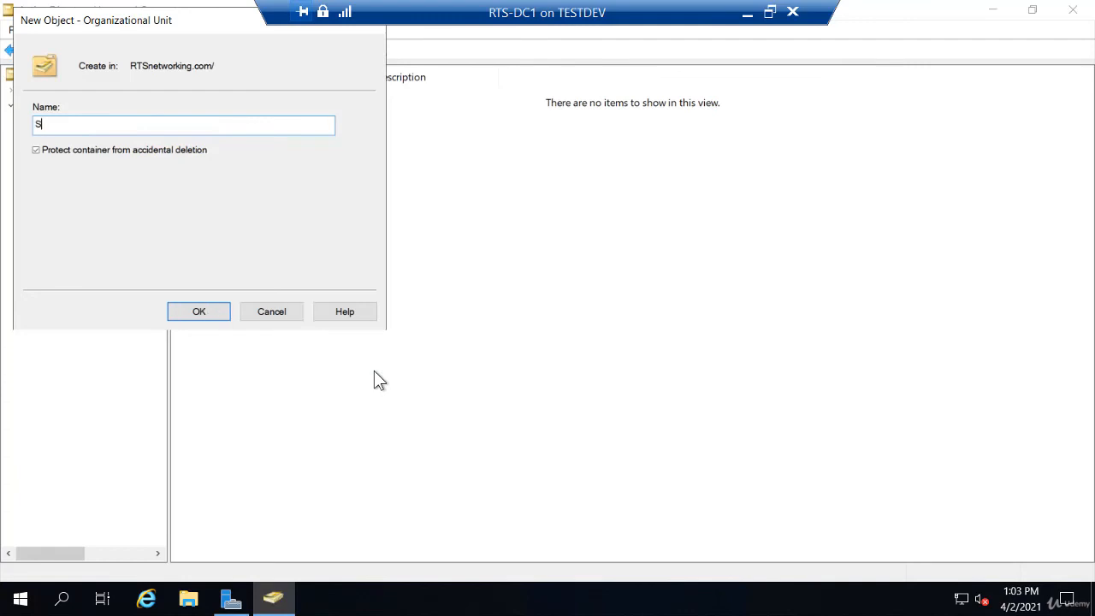
text(ales)
click(213, 314)
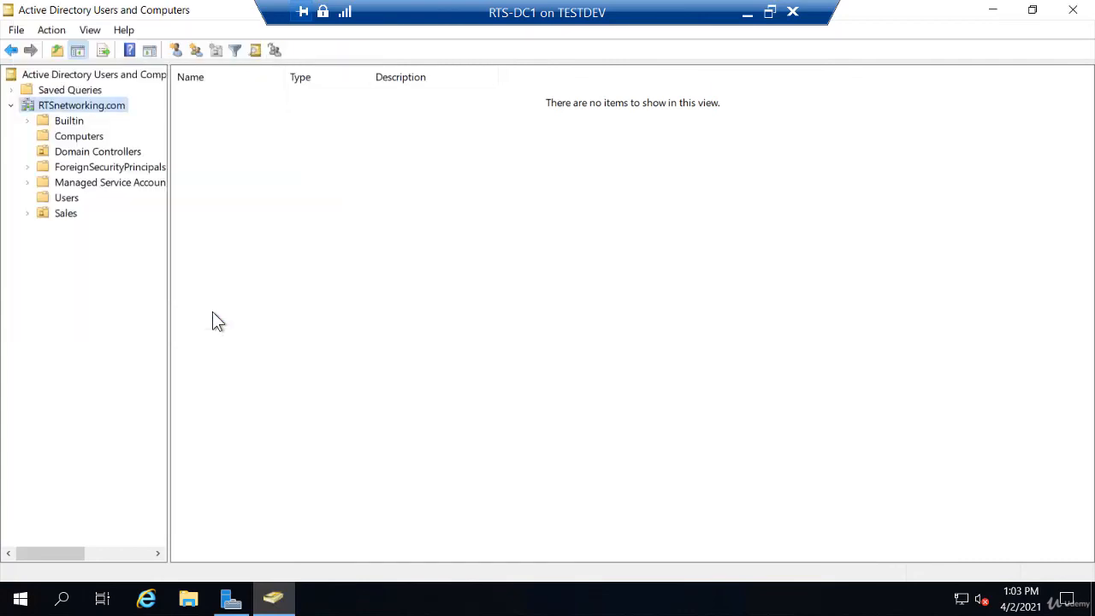
click(67, 199)
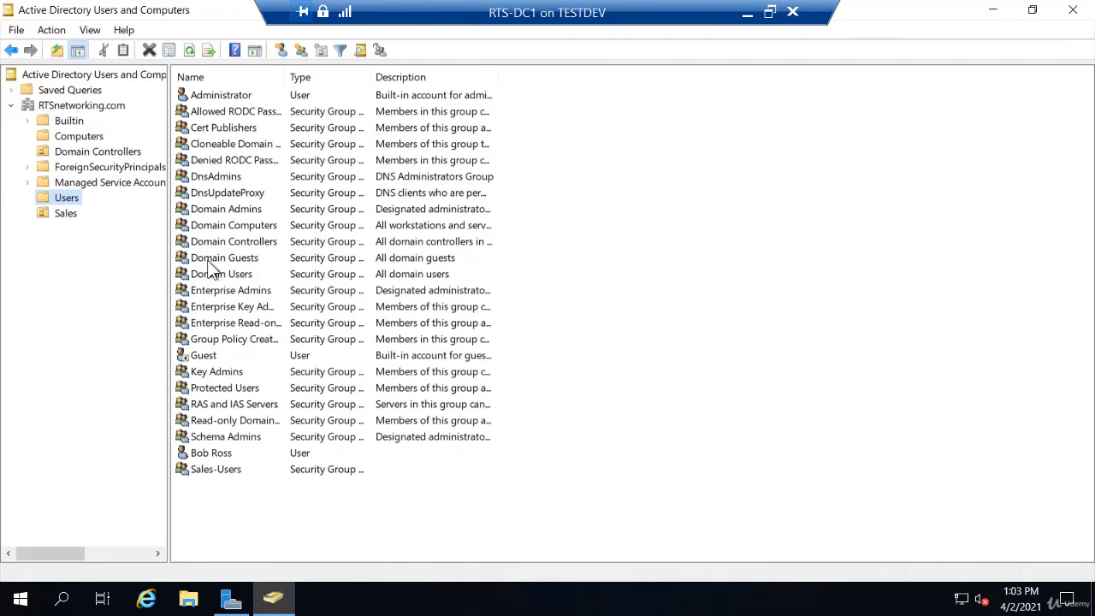
Move the user account from Users into the Sales OU, confirming the warning
right_click(224, 459)
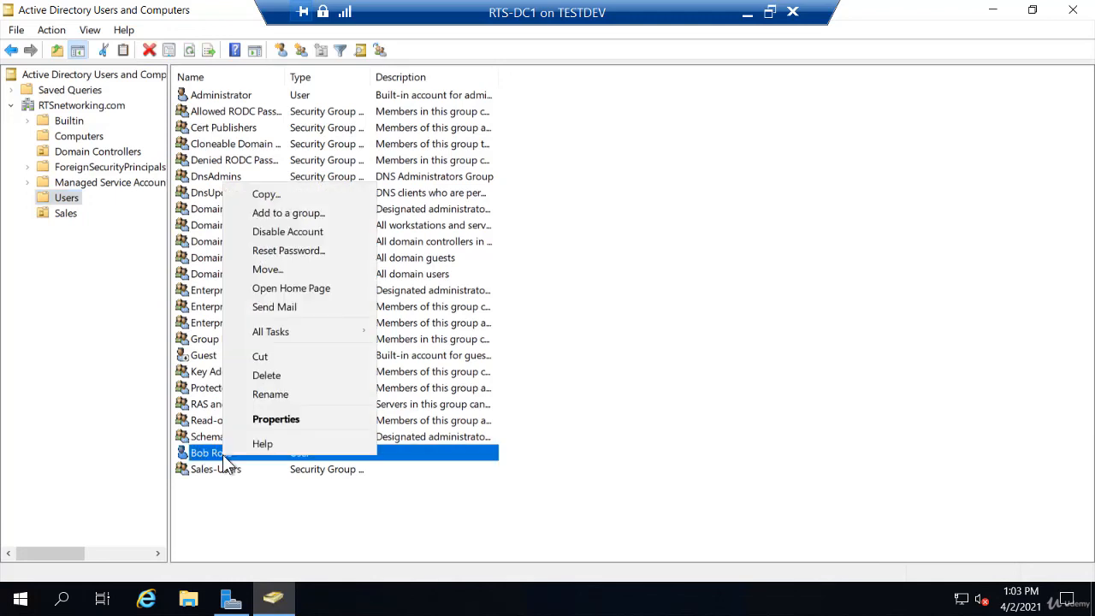
click(279, 268)
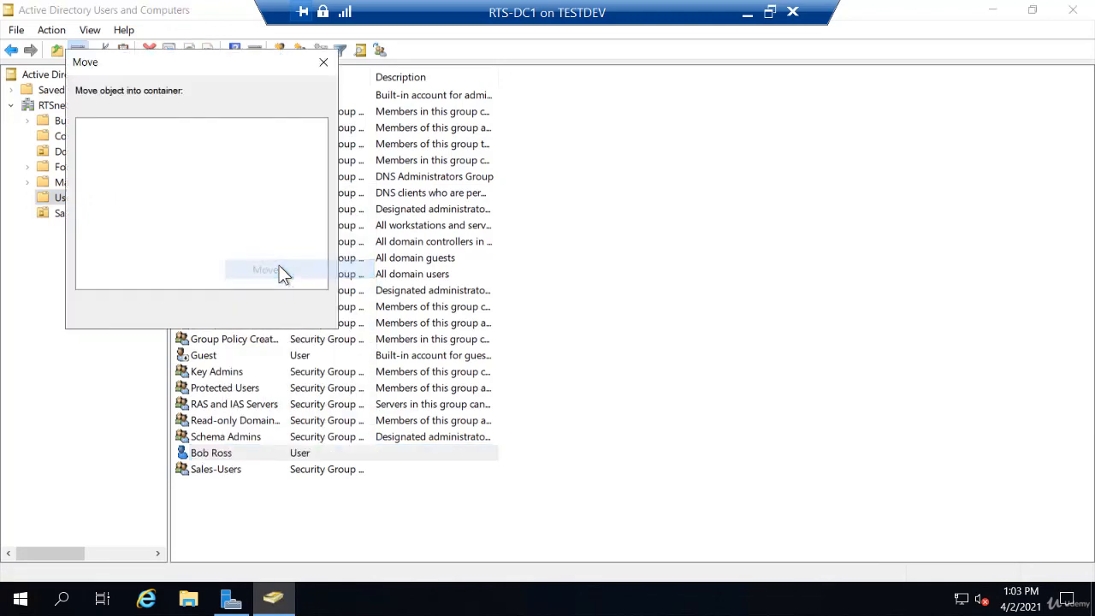
click(142, 208)
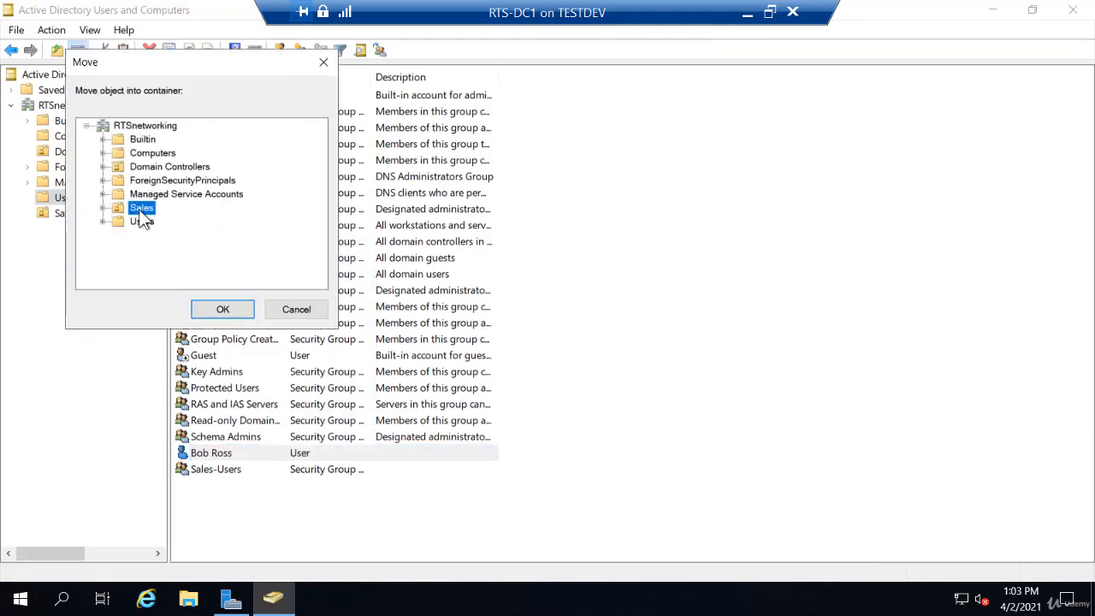
click(295, 309)
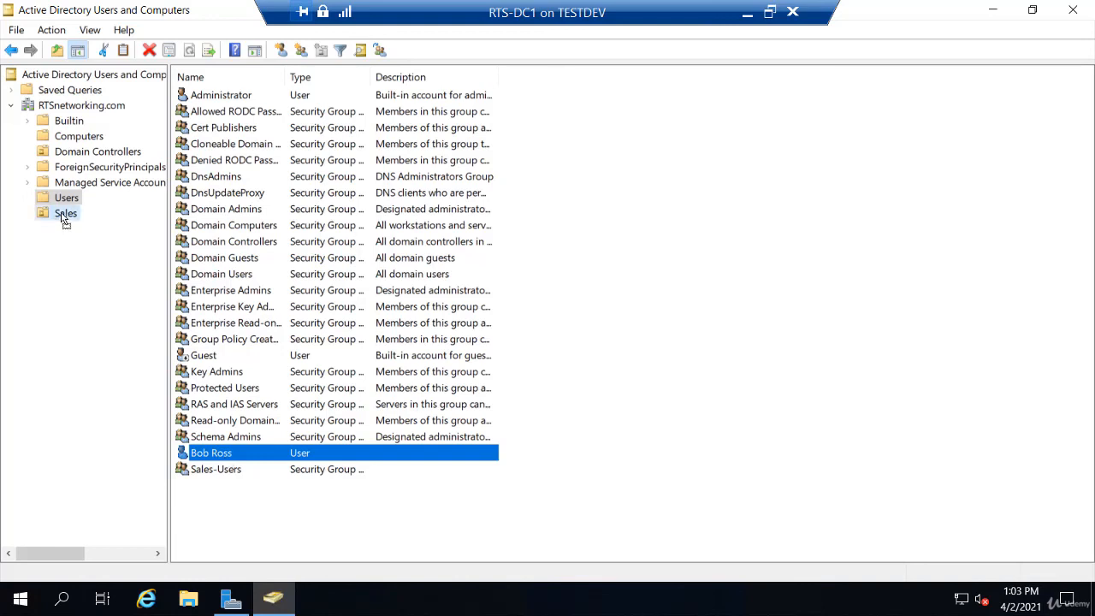
drag(64, 218, 64, 219)
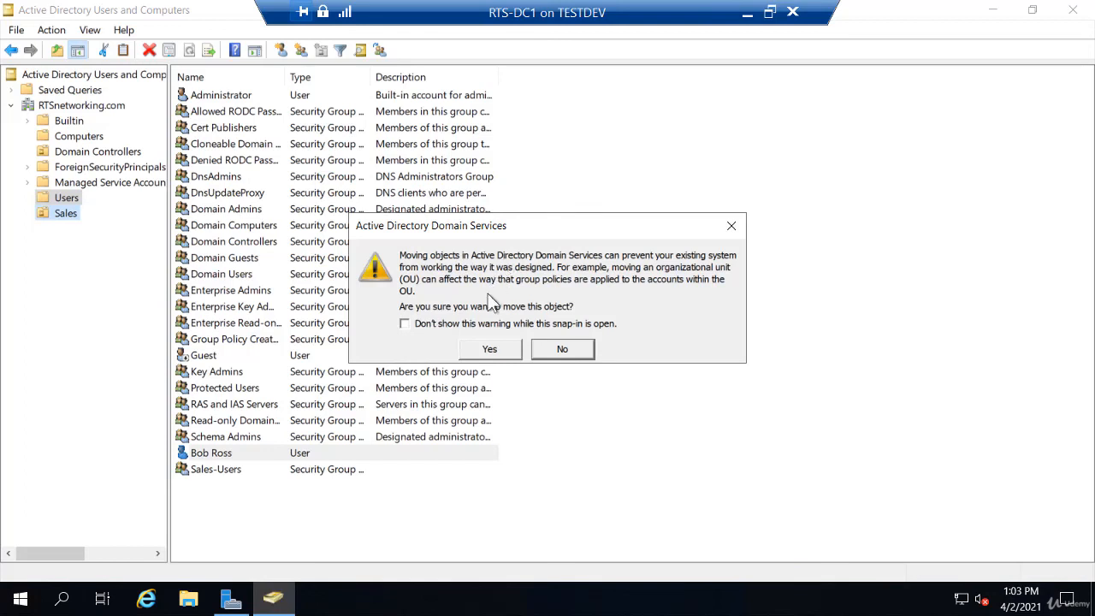
click(498, 351)
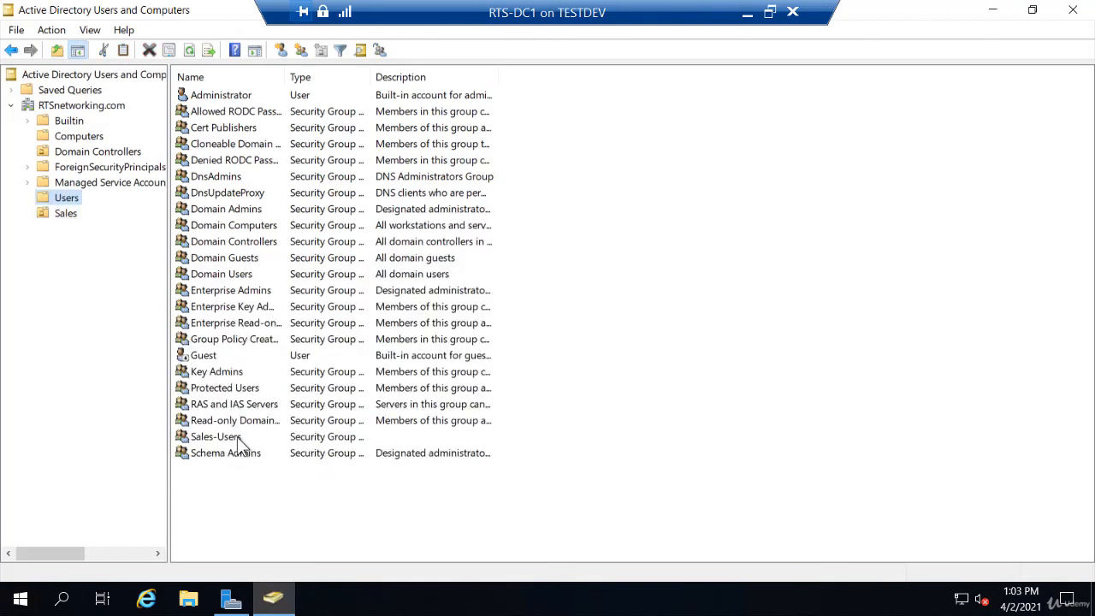
Drag the Sales-Users group into the Sales OU, confirm, and view Sales' contents
drag(244, 438, 65, 219)
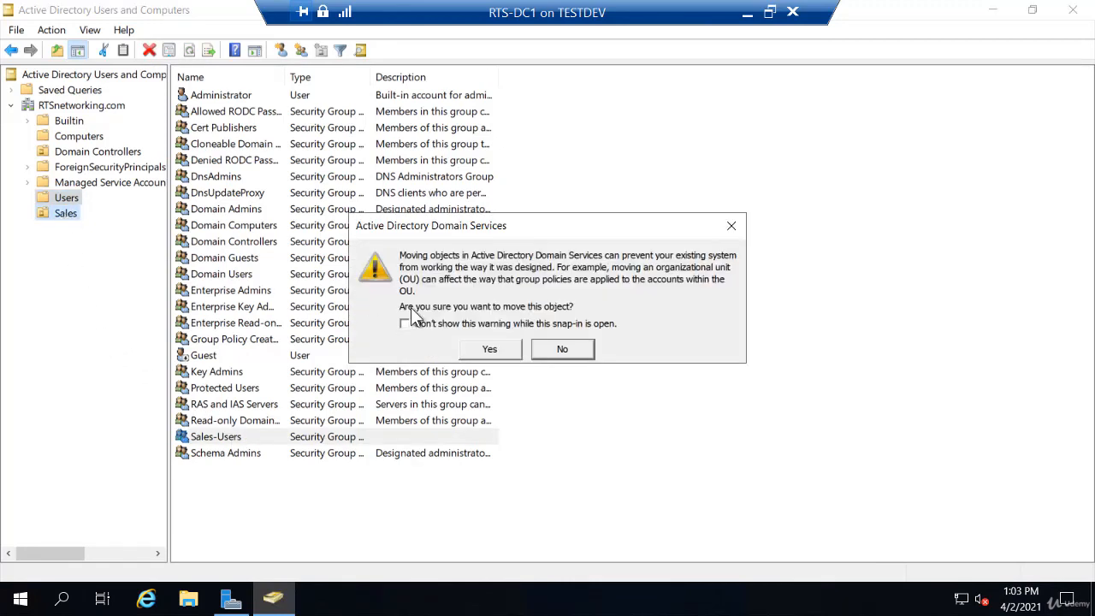
click(490, 351)
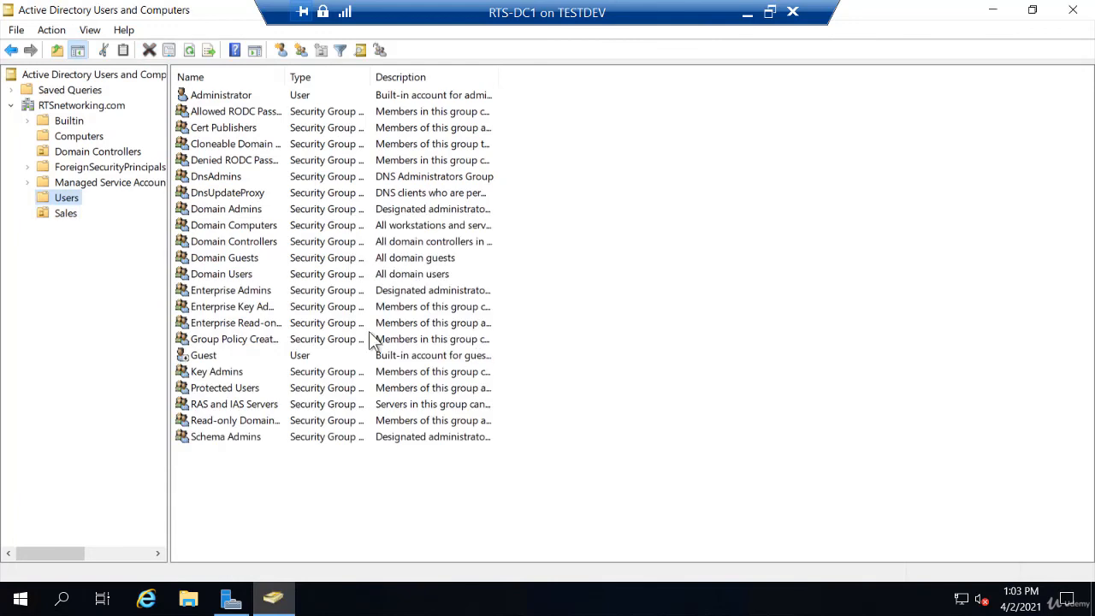
click(65, 214)
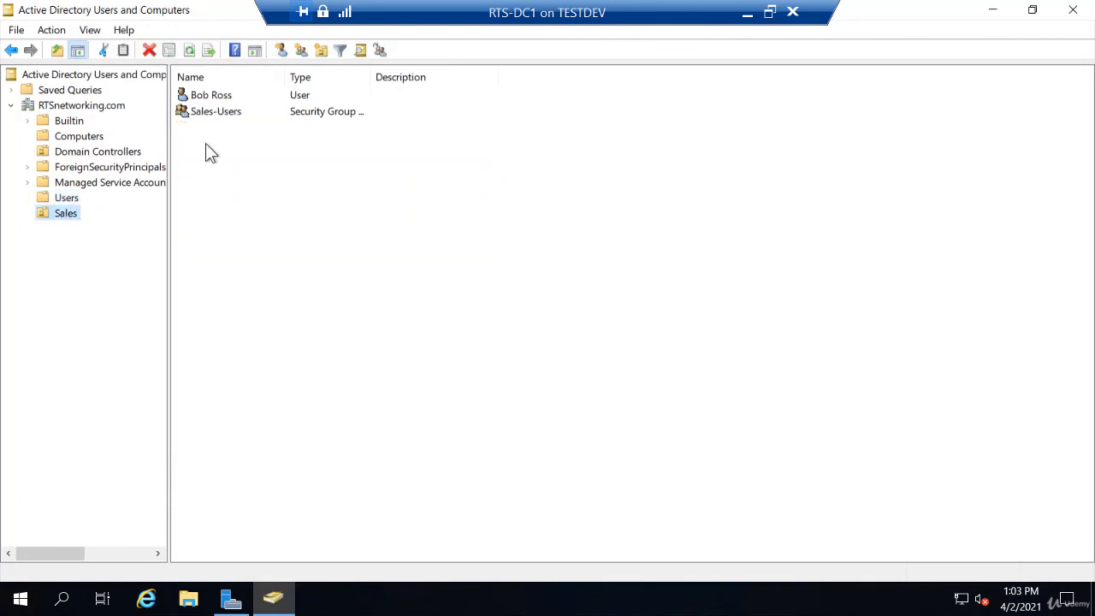